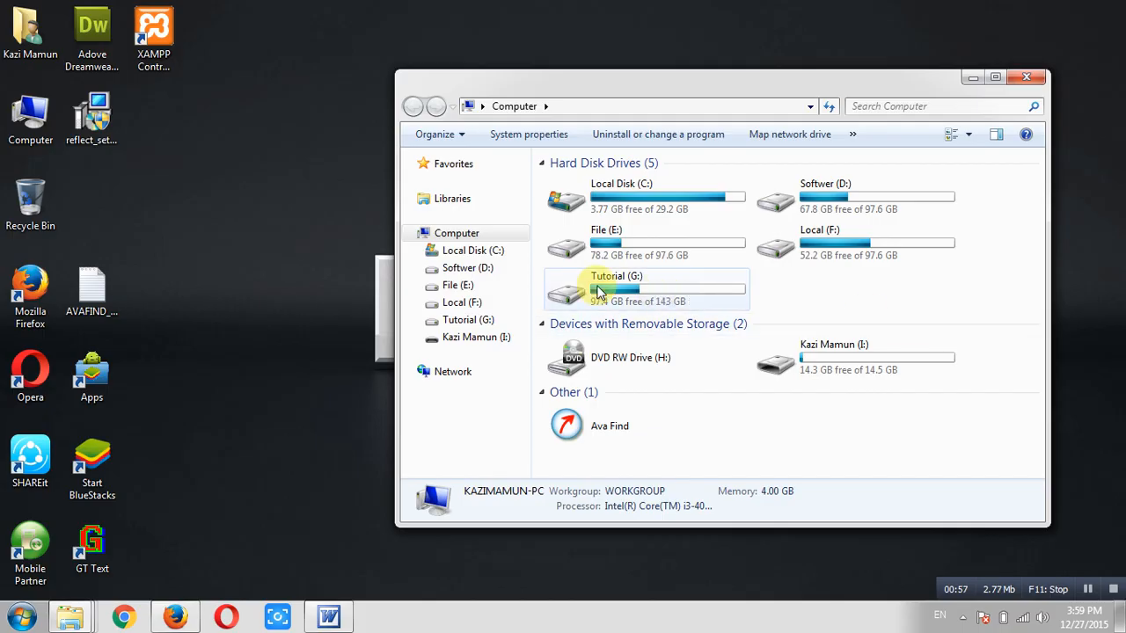
Glance at the hidden tray icons, then minimize the Computer window to reveal the desktop
left_click(314, 206)
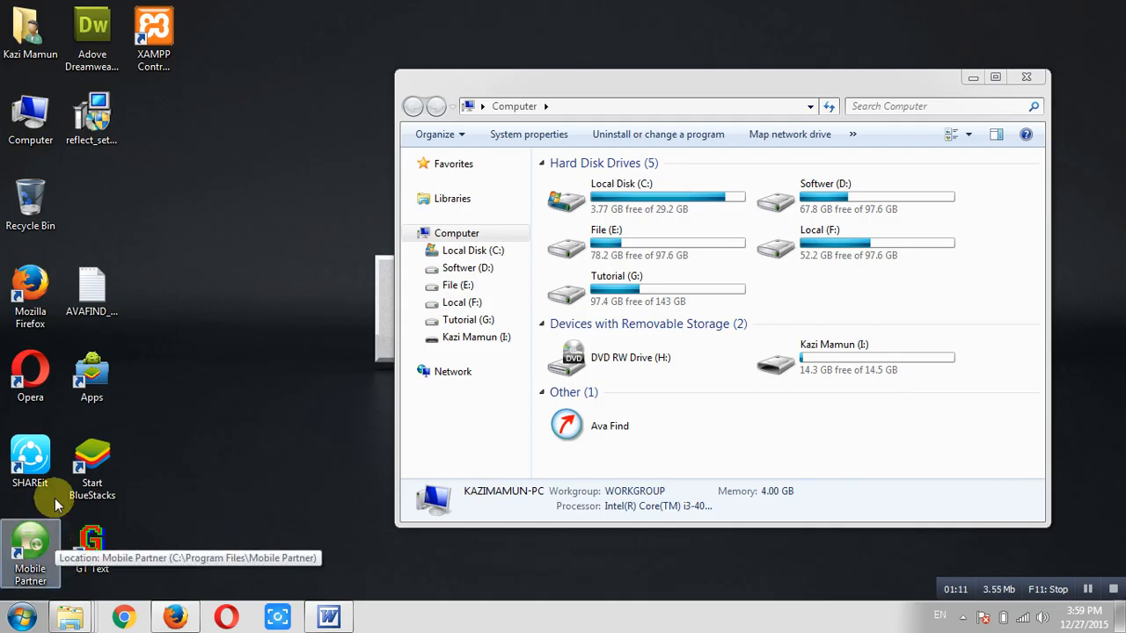
left_click(961, 618)
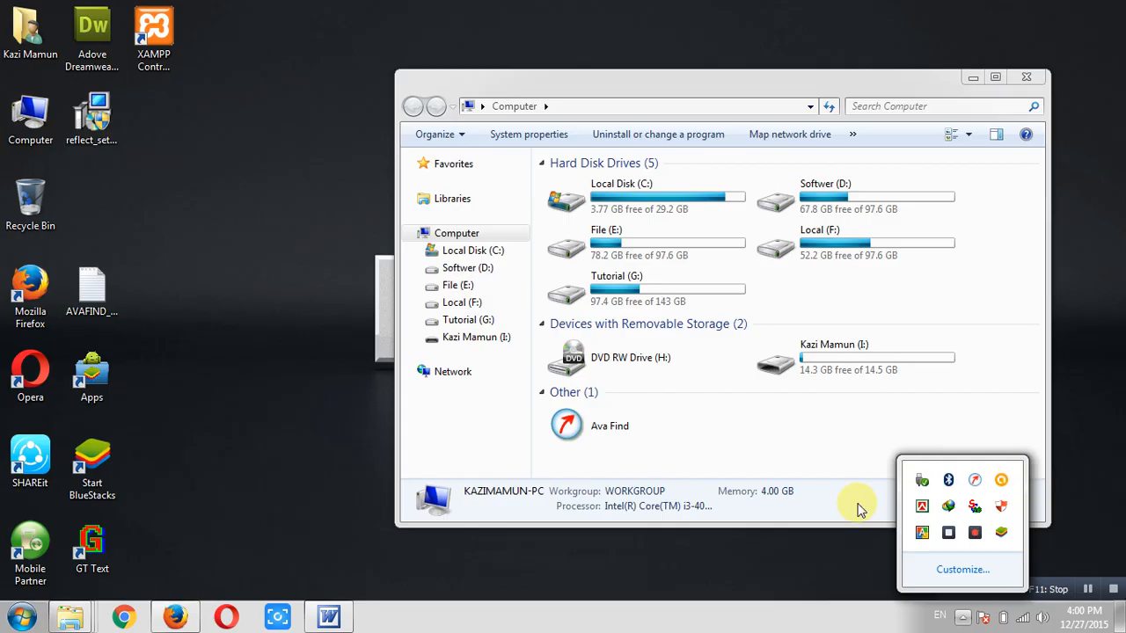
left_click(742, 568)
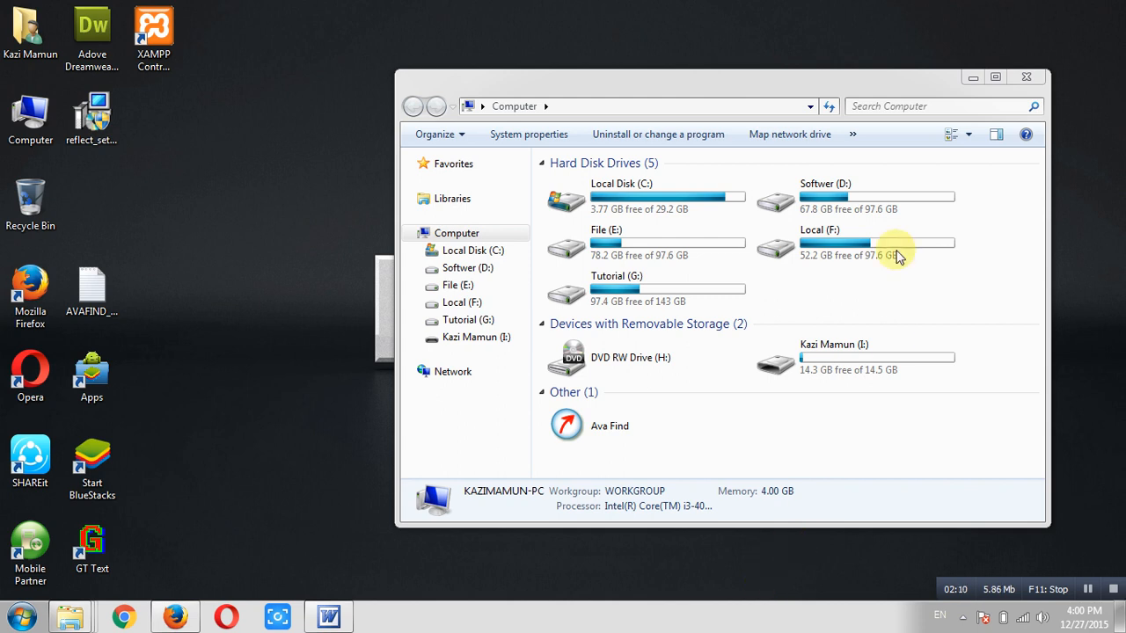
left_click(972, 77)
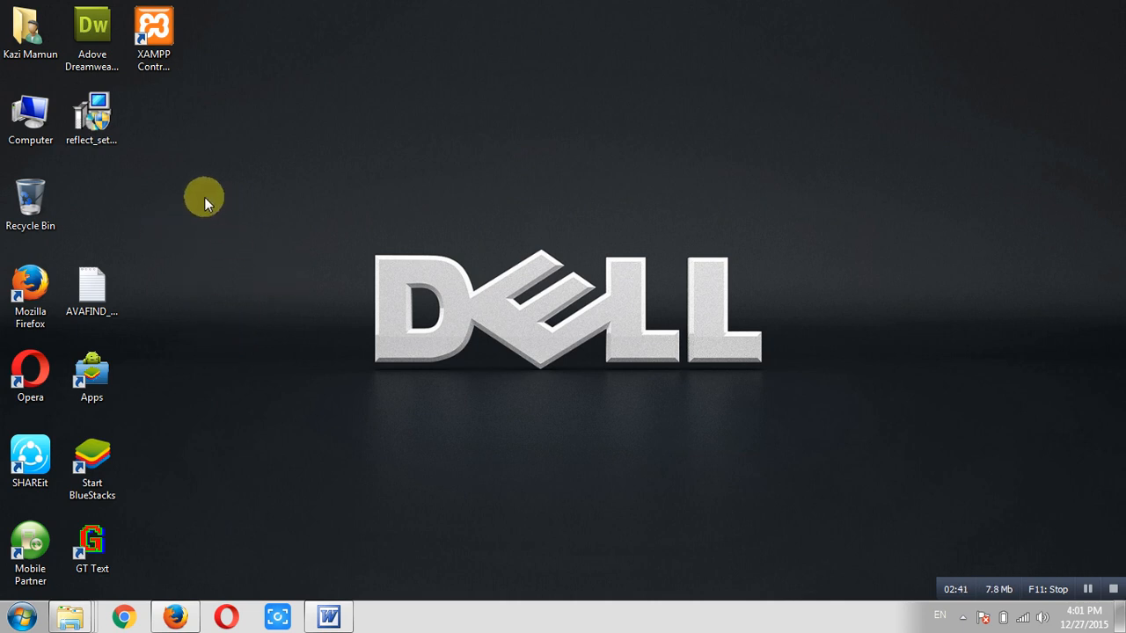
Run reflect_setup_free_x86.exe with logging unchecked and extract the setup files
left_click(115, 139)
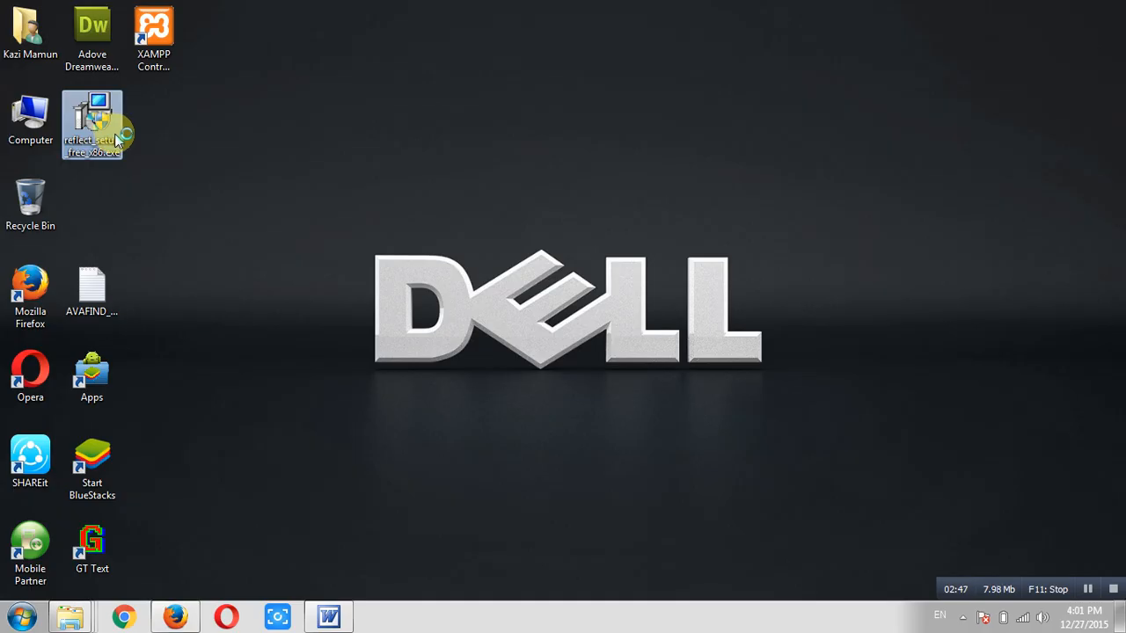
left_click(91, 170)
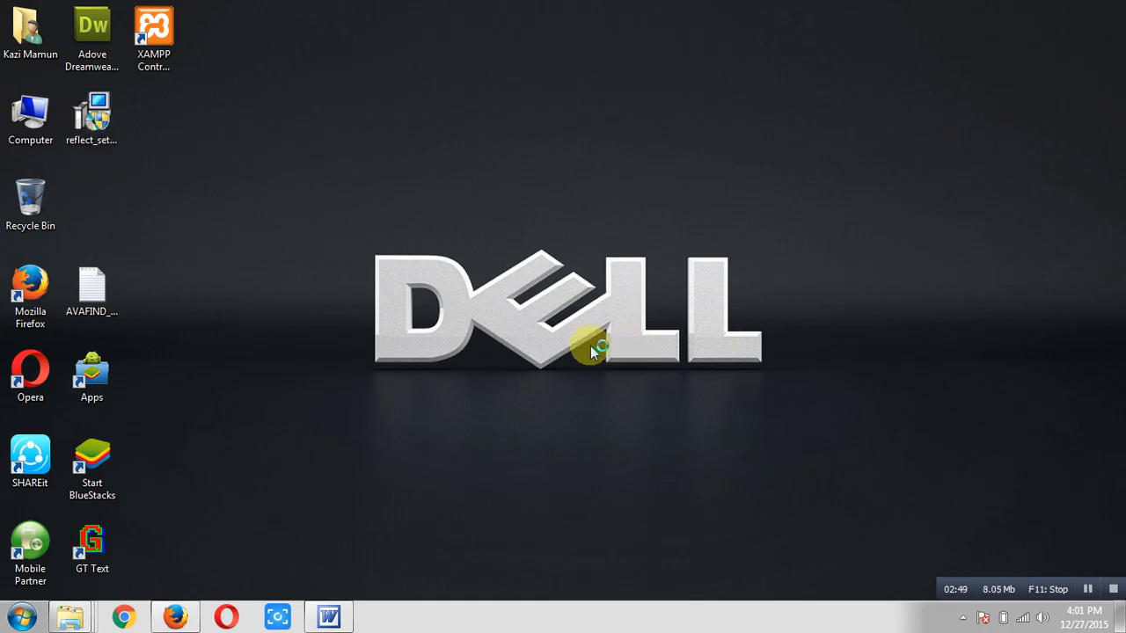
left_click(97, 152)
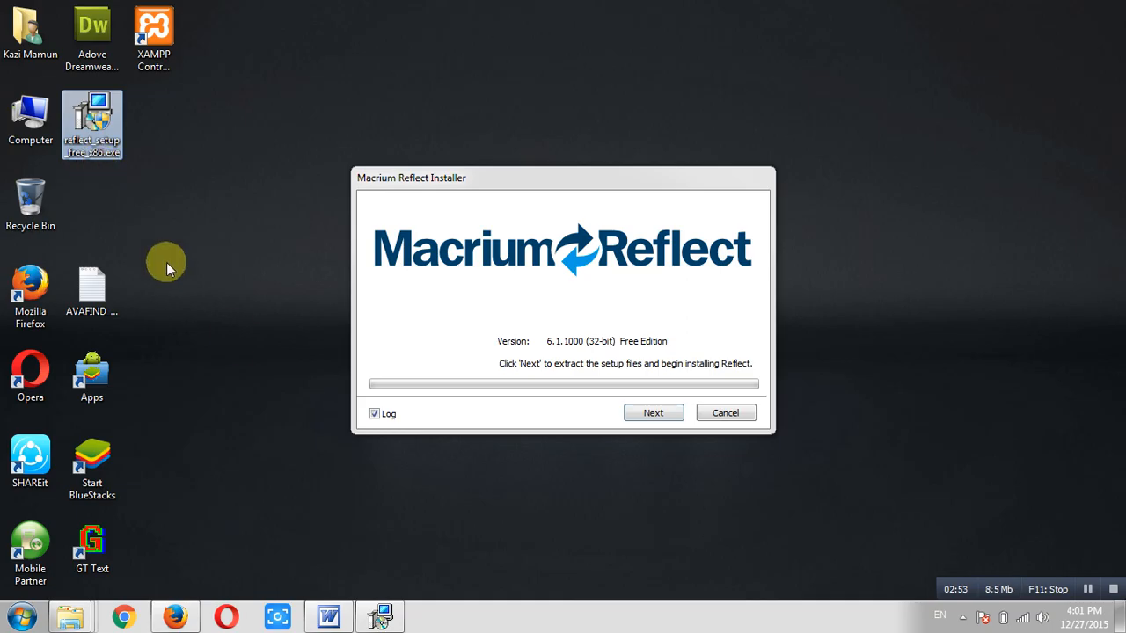
left_click(236, 339)
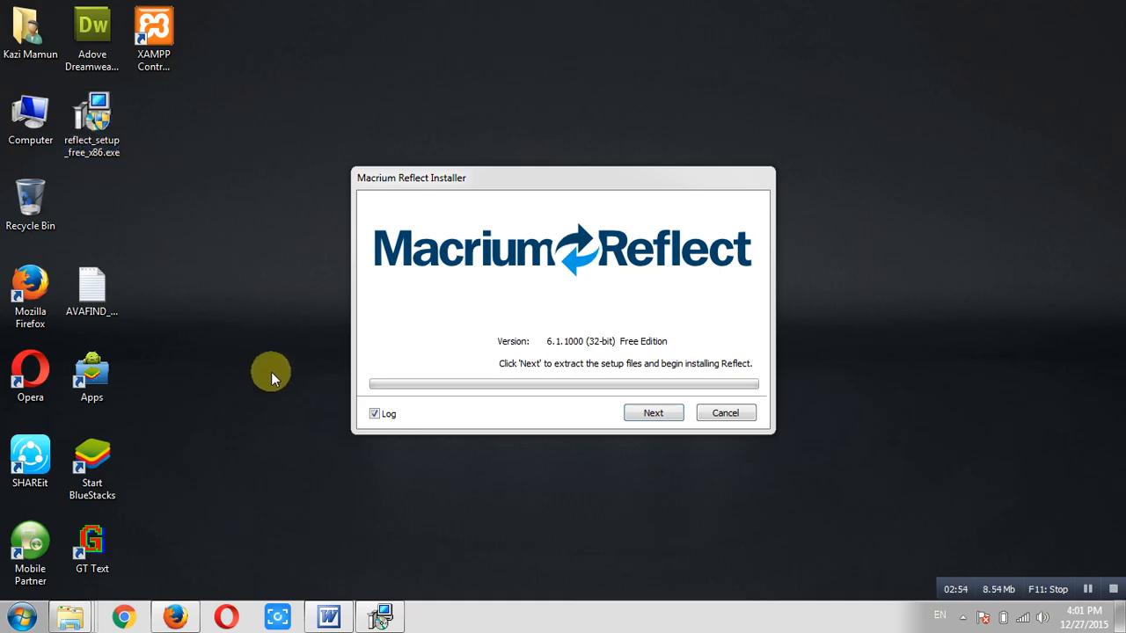
left_click(376, 414)
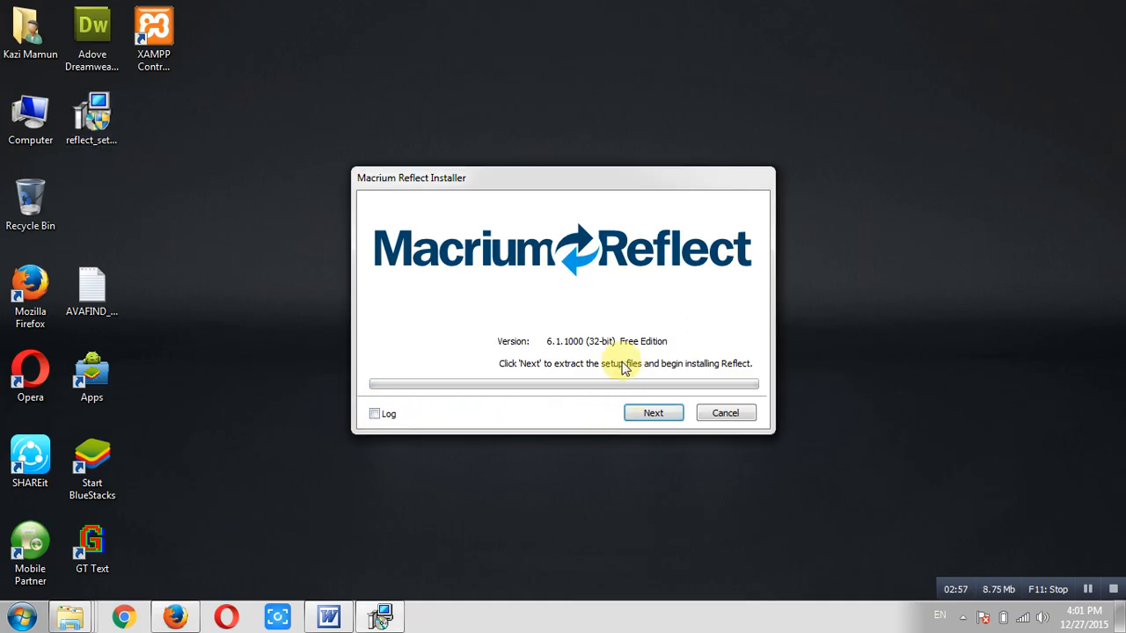
left_click(653, 412)
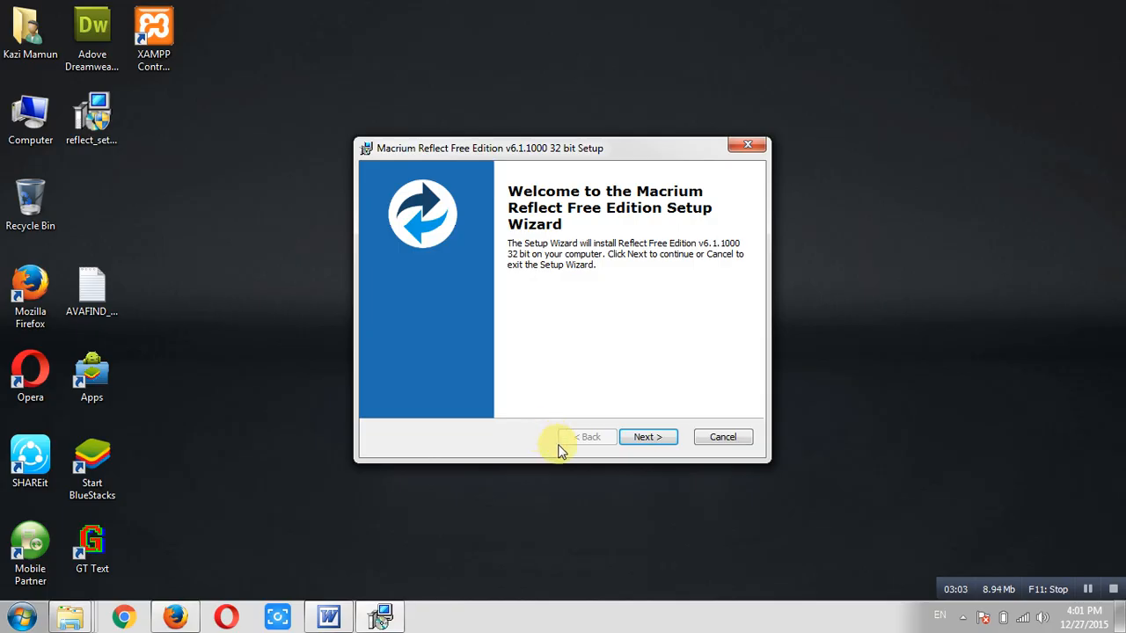
Accept the license agreement terms and move past the license key page
left_click(646, 437)
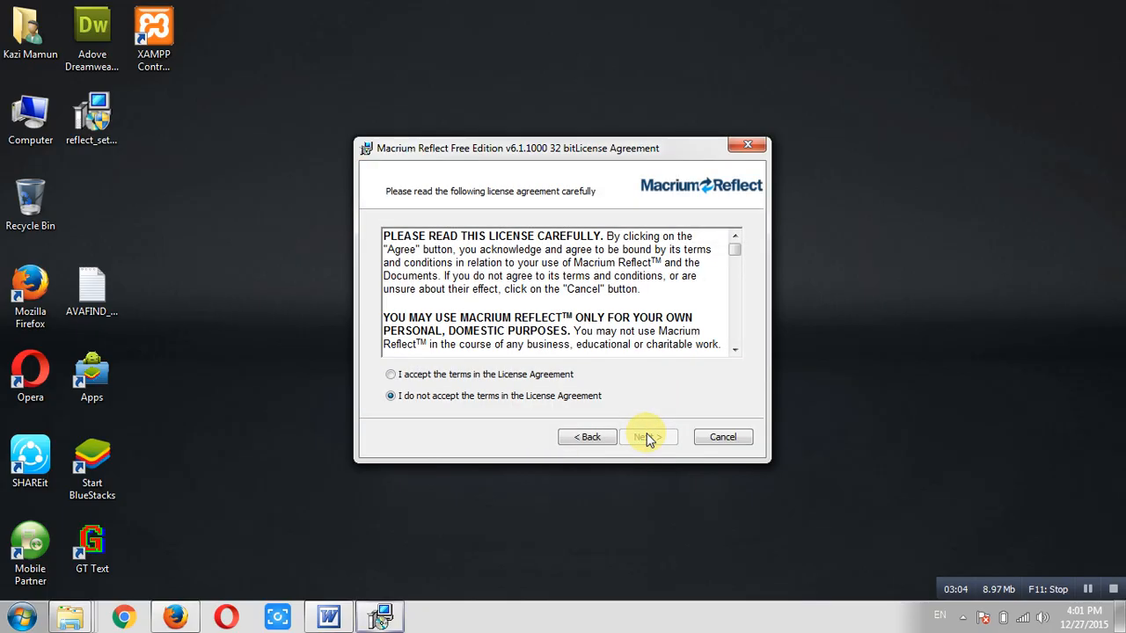
left_click(392, 375)
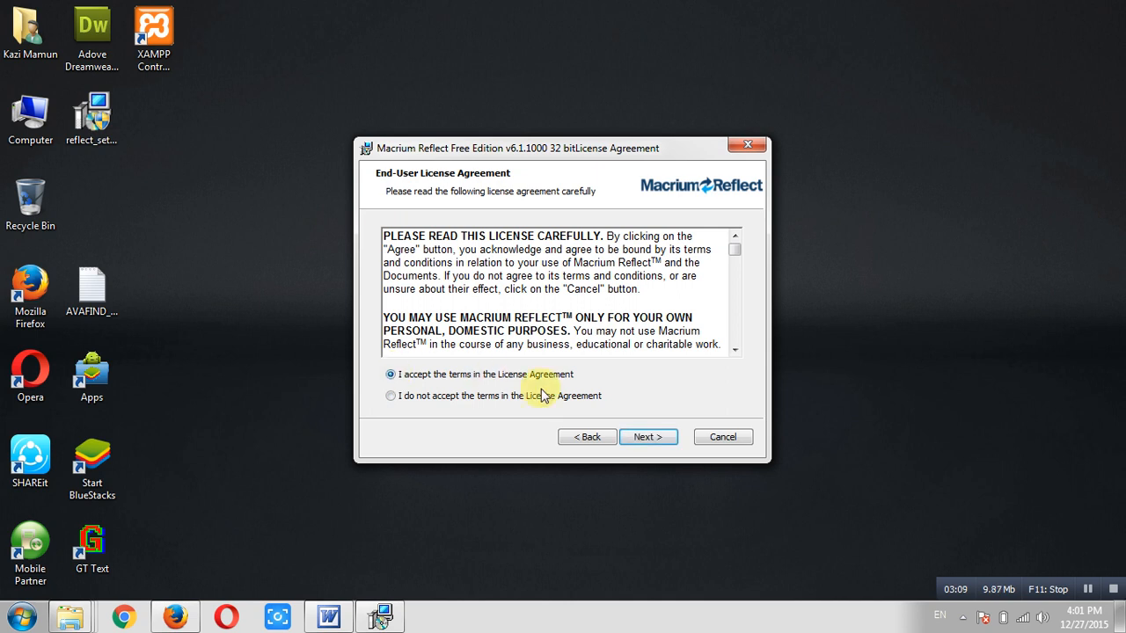
left_click(639, 437)
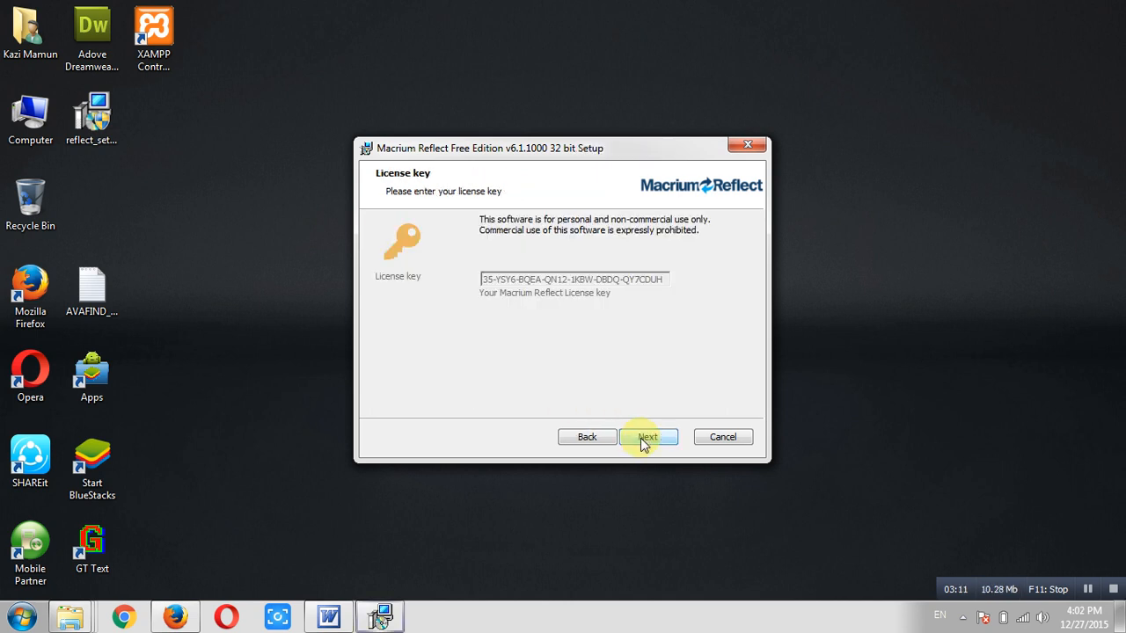
left_click(640, 438)
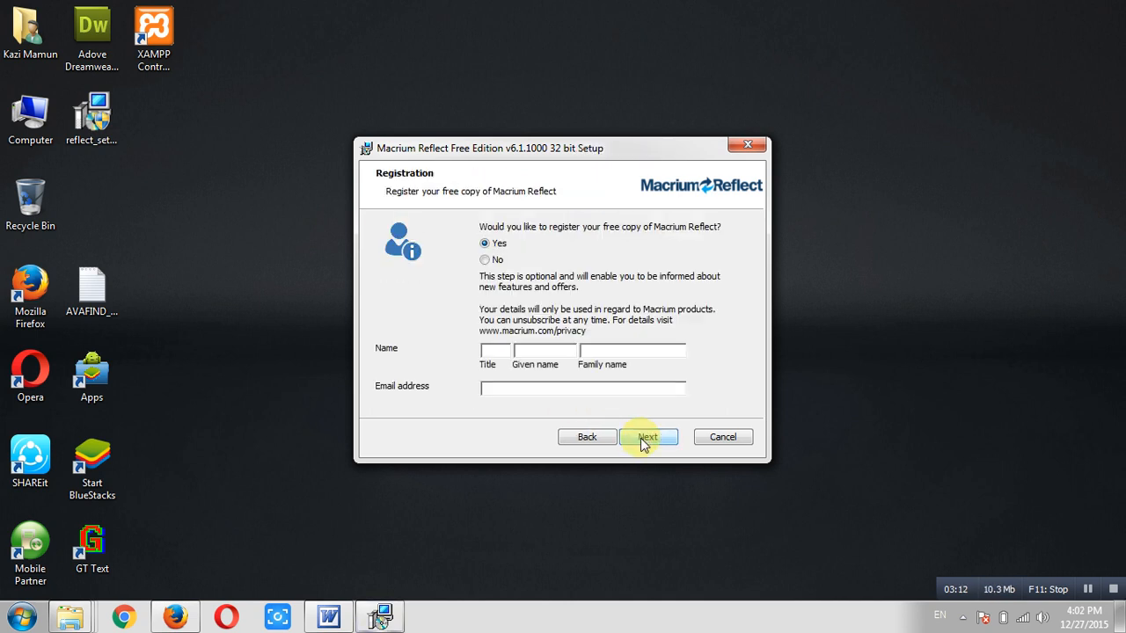
Enter the registrant's name and e-mail address, correcting its ending, and submit the registration
left_click(506, 352)
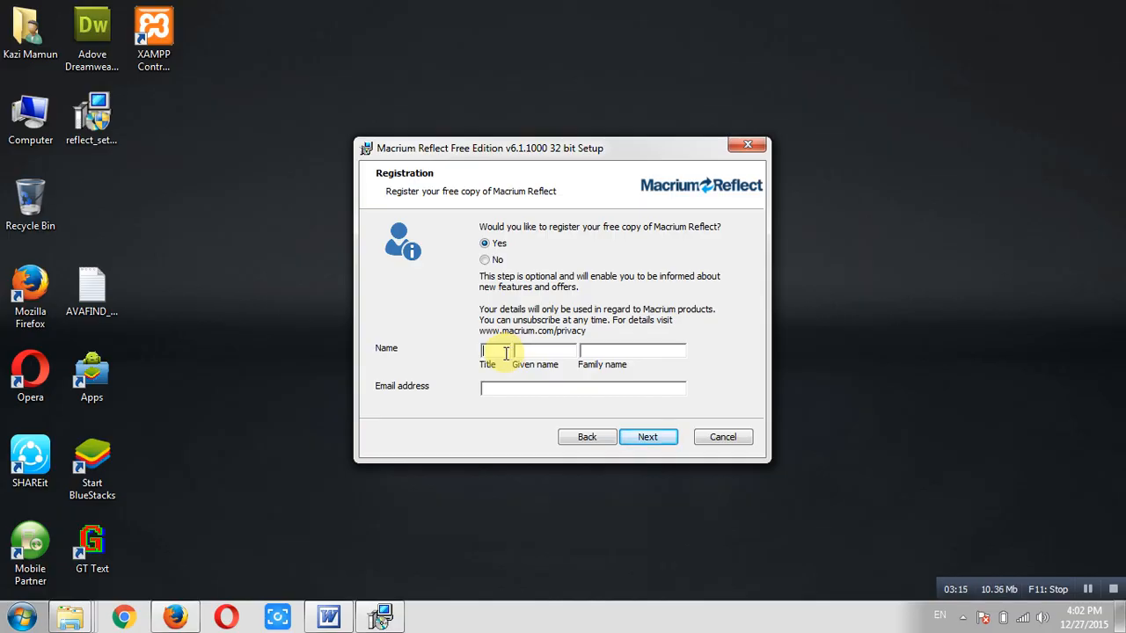
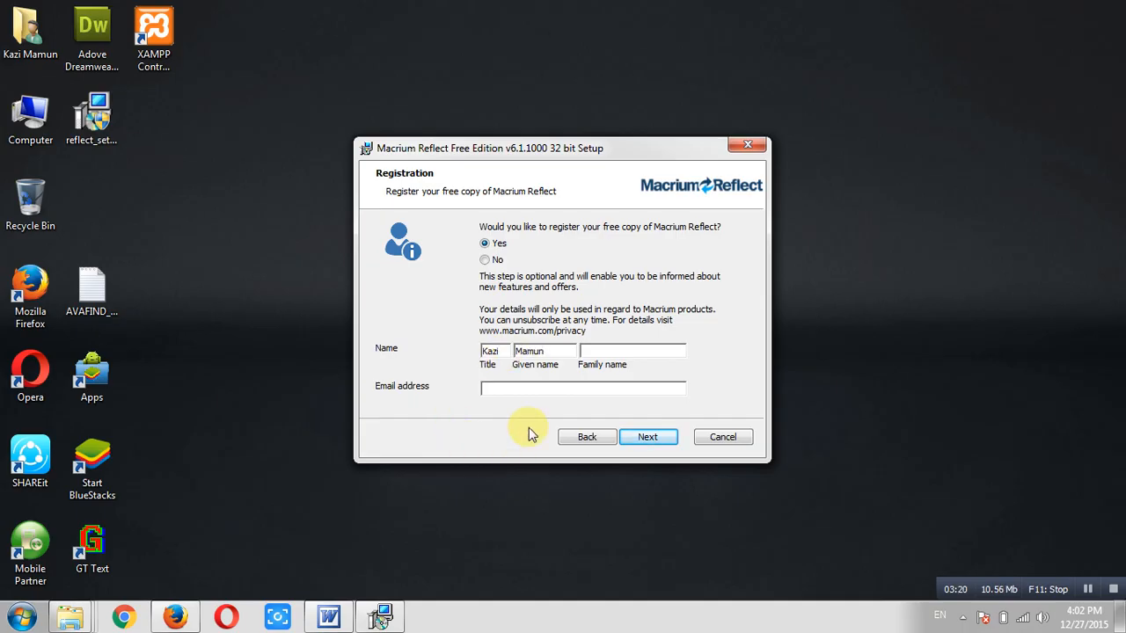
left_click(562, 389)
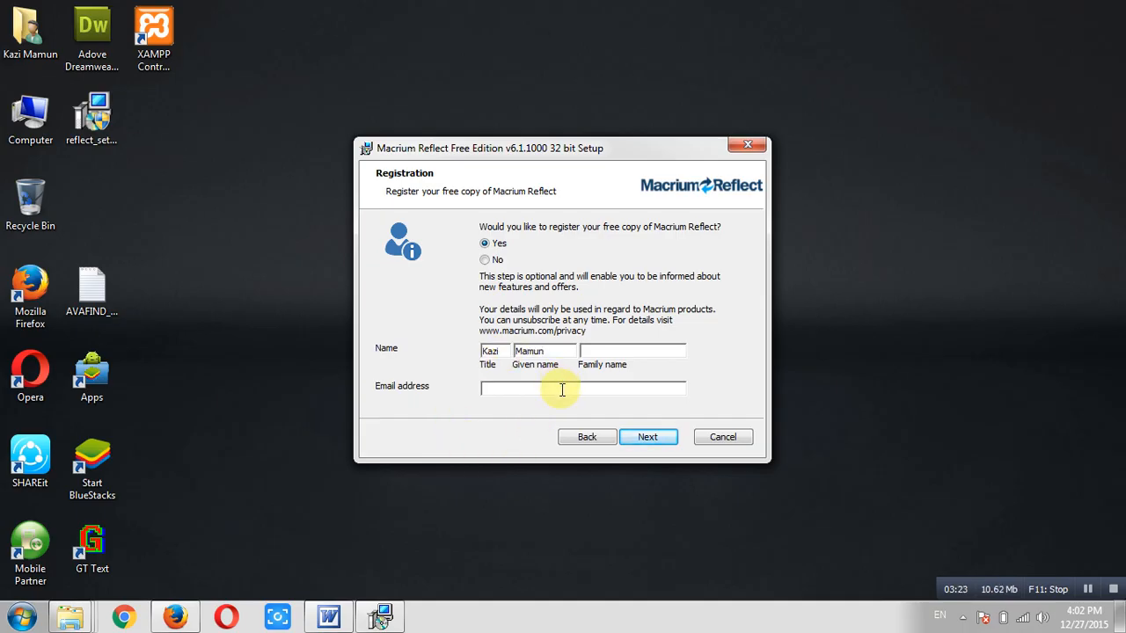
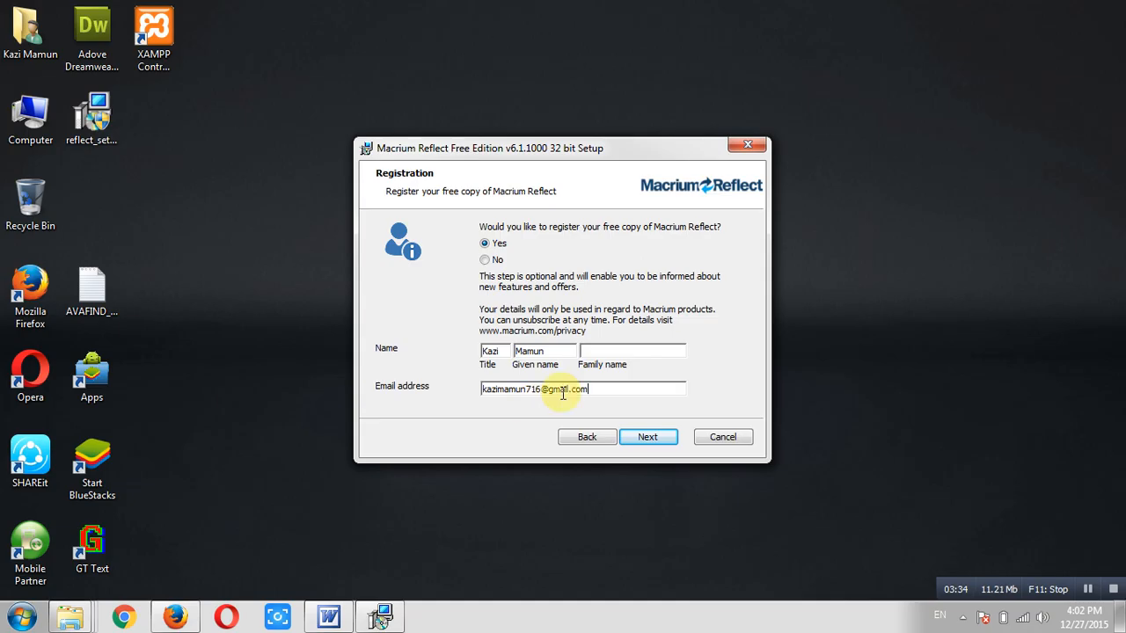
left_click(658, 434)
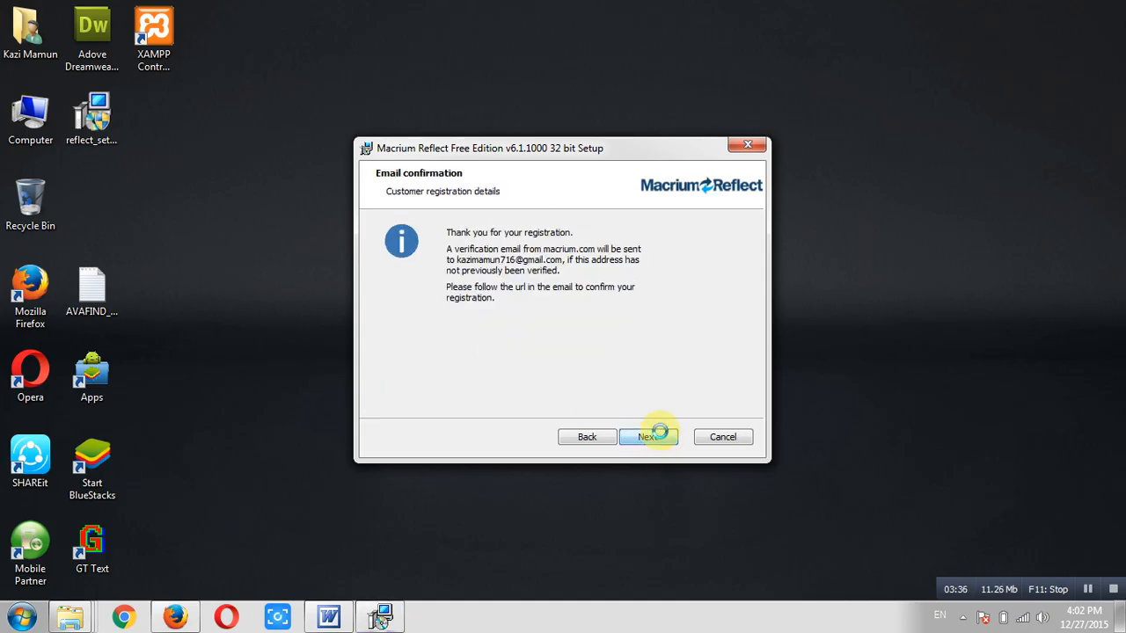
Install Reflect Free with default features into C:\Program Files\Macrium\Reflect\, then open Computer
left_click(659, 435)
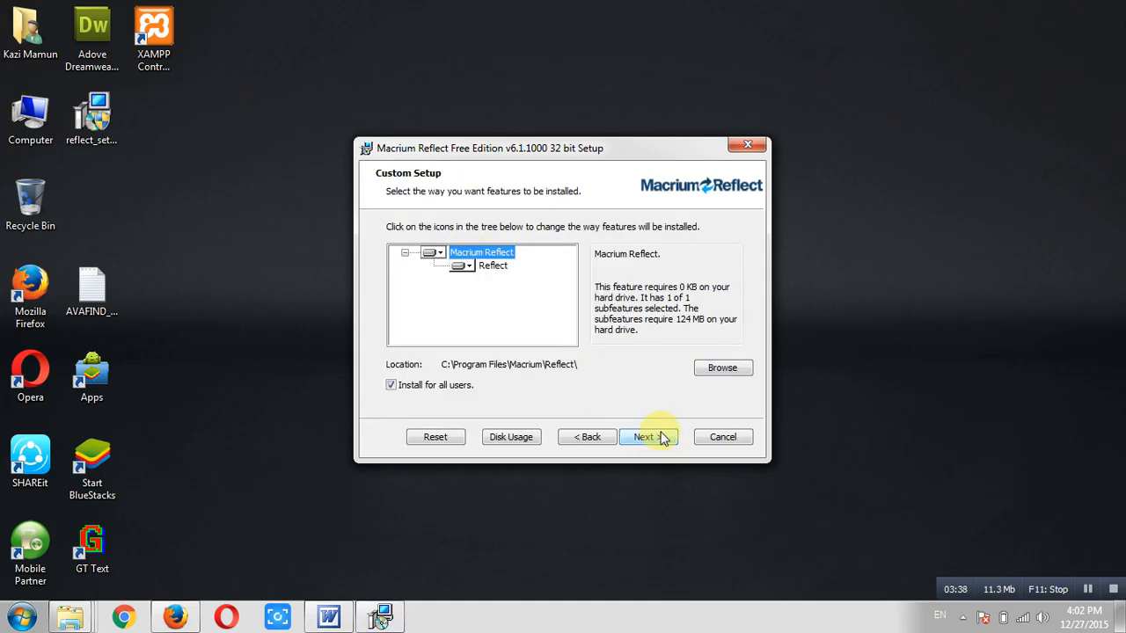
left_click(659, 436)
left_click(659, 437)
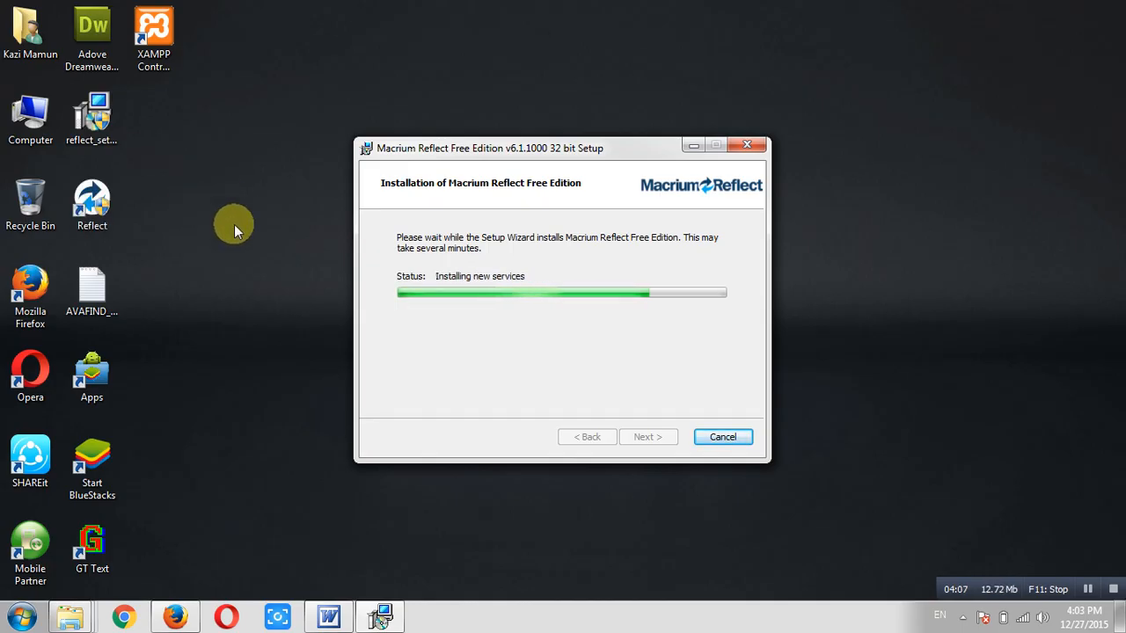
double_click(31, 119)
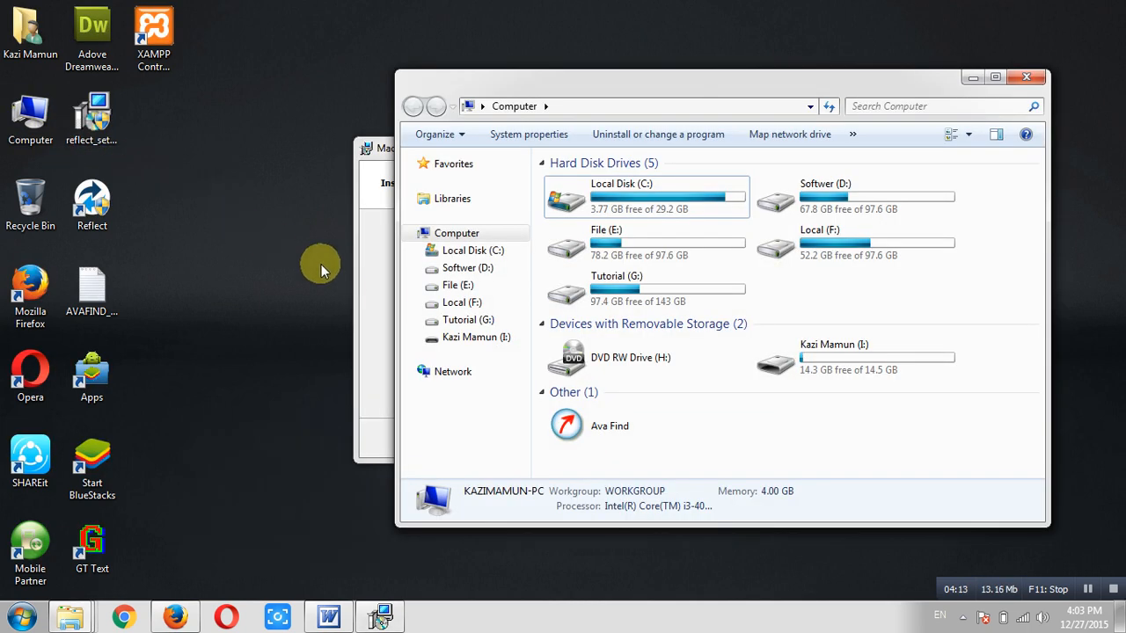
Check drive I:'s properties: NTFS, 249 MB used, 14.3 GB free of 14.5 GB
left_click(802, 365)
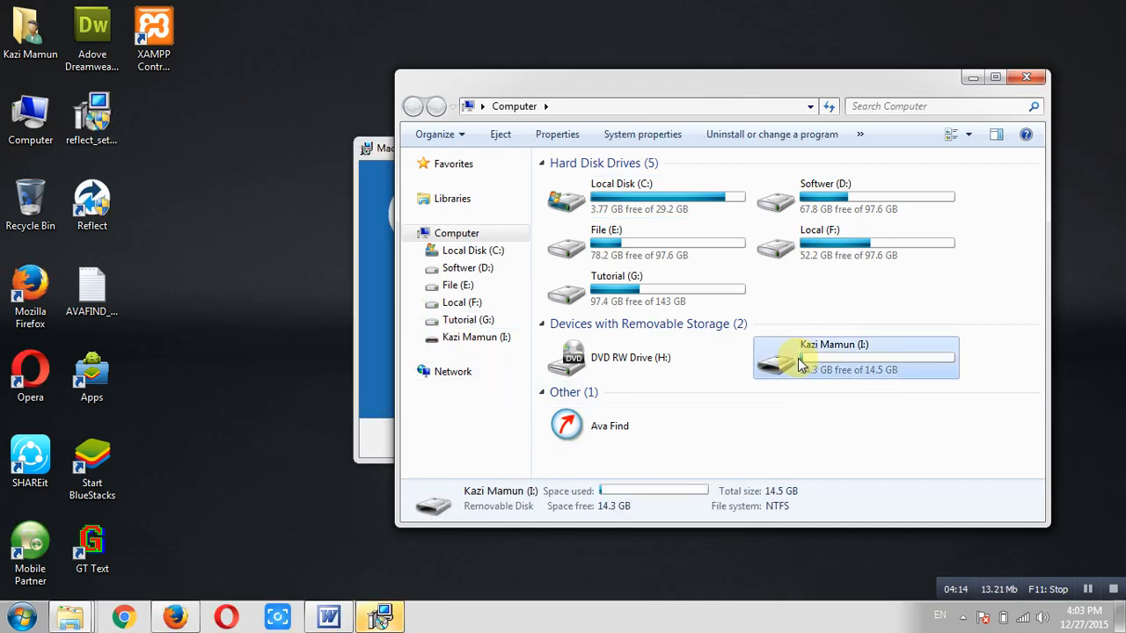
right_click(794, 368)
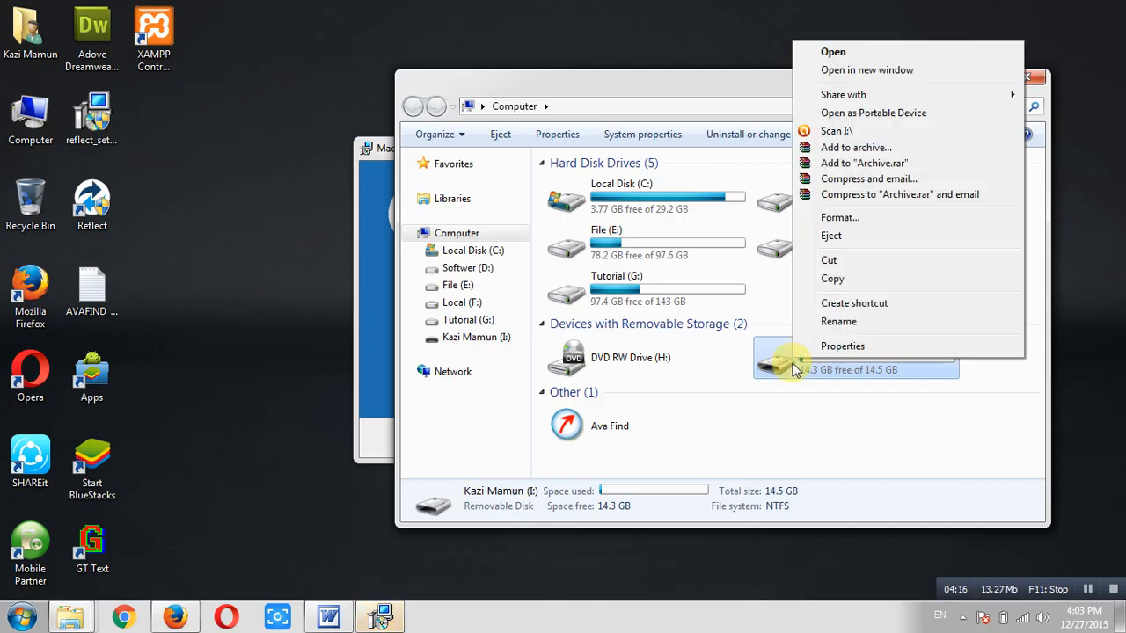
left_click(809, 348)
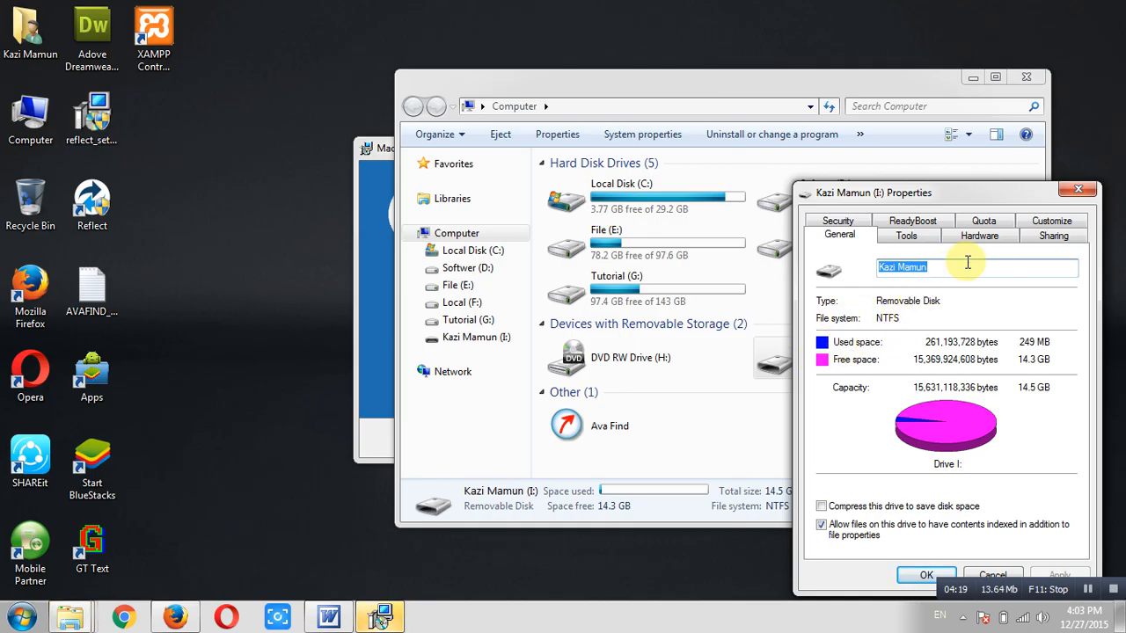
left_click(1080, 189)
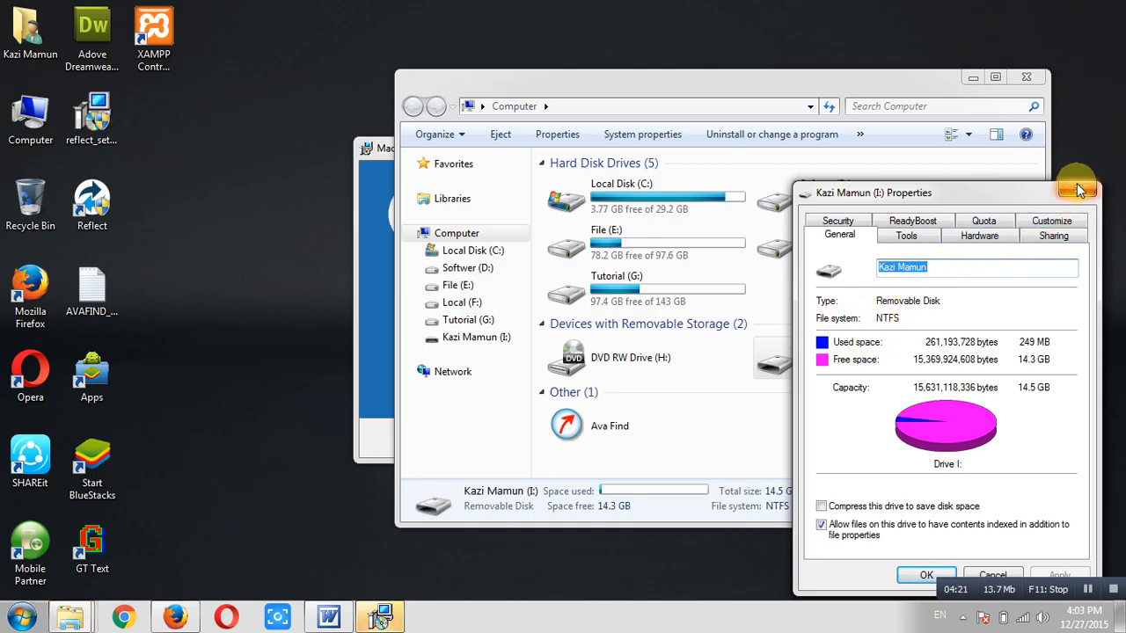
left_click(1080, 189)
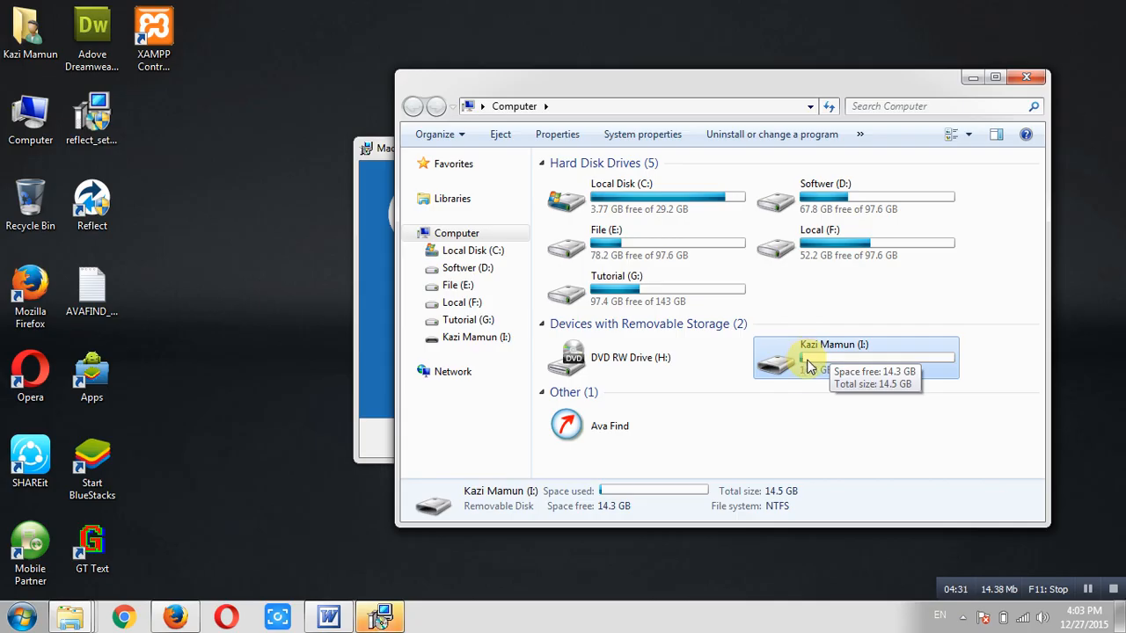
right_click(815, 352)
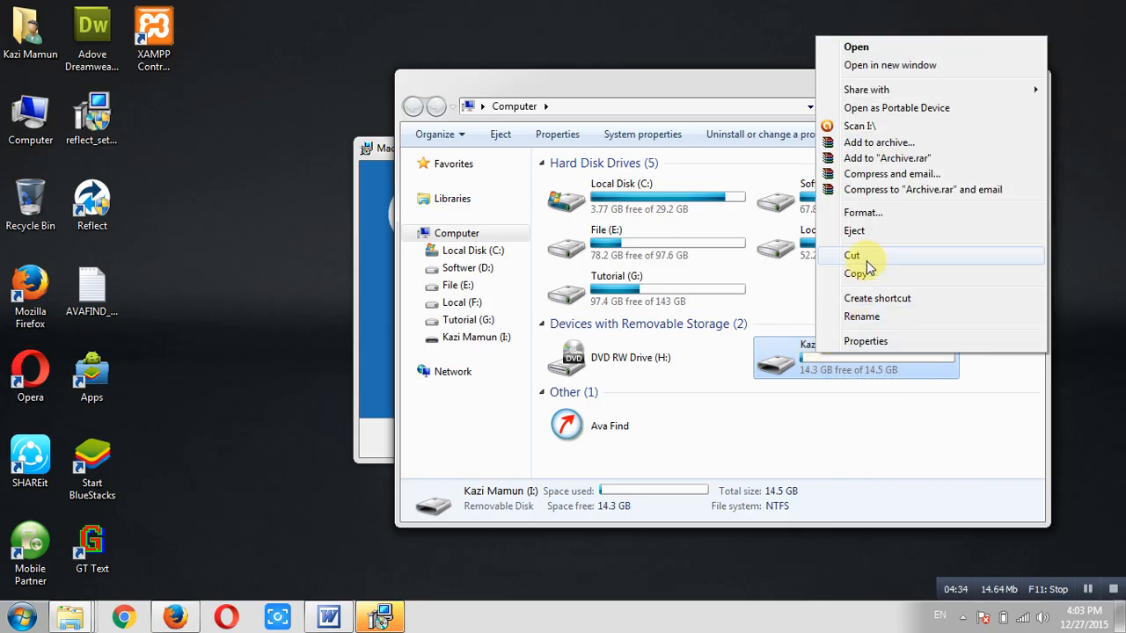
Quick-format drive I: as NTFS with 4096-byte allocation units, confirming the erase warning
left_click(880, 213)
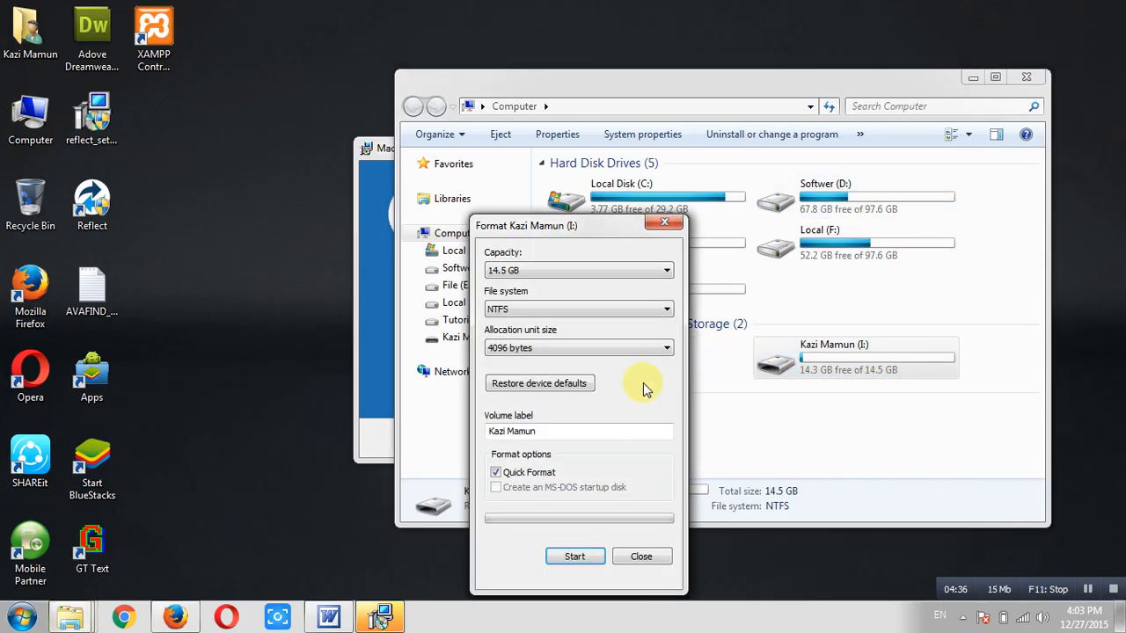
left_click(525, 308)
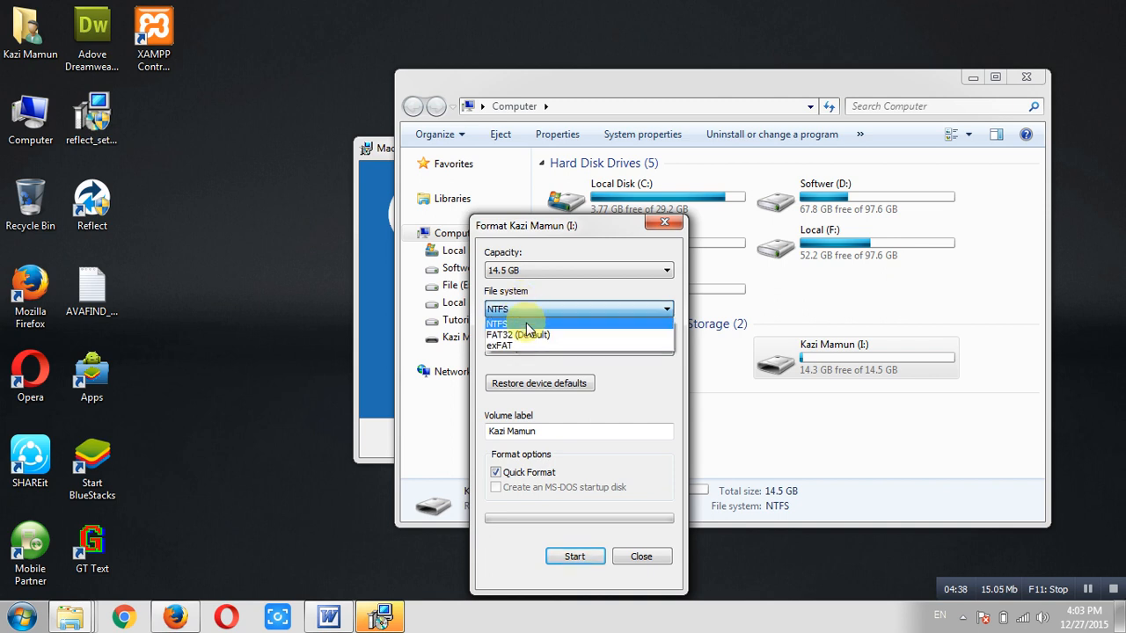
left_click(526, 322)
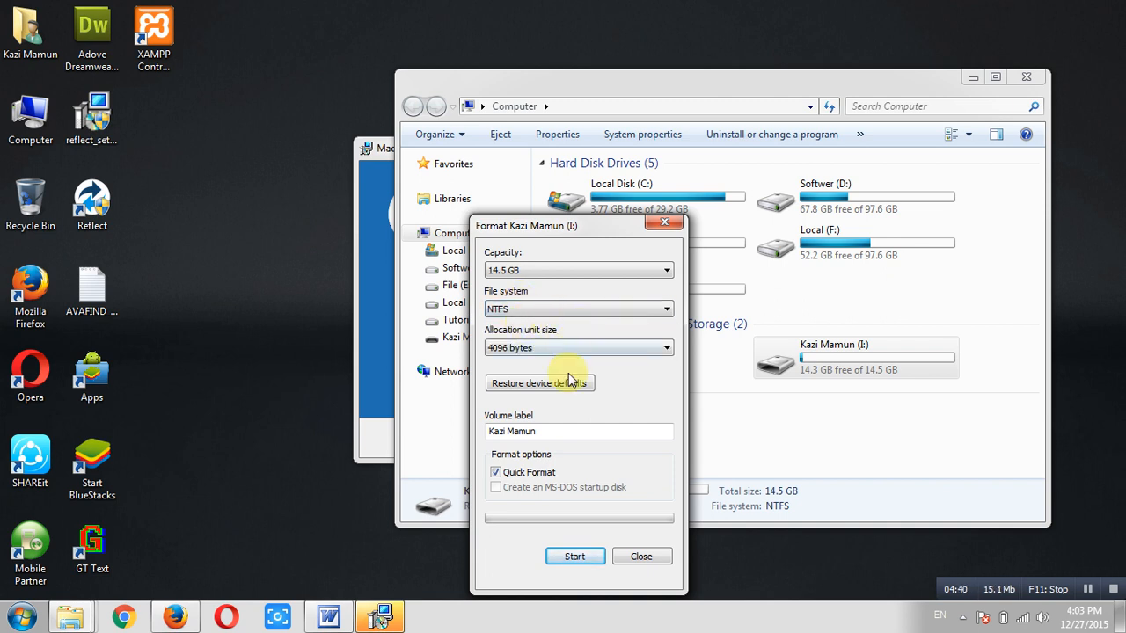
left_click(574, 558)
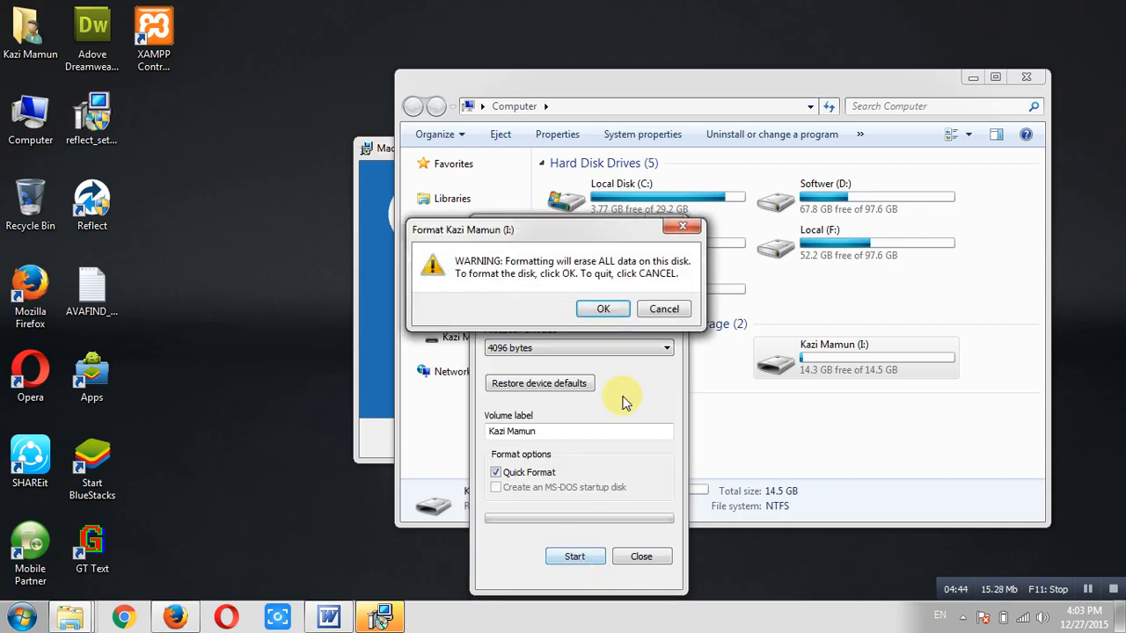
left_click(607, 310)
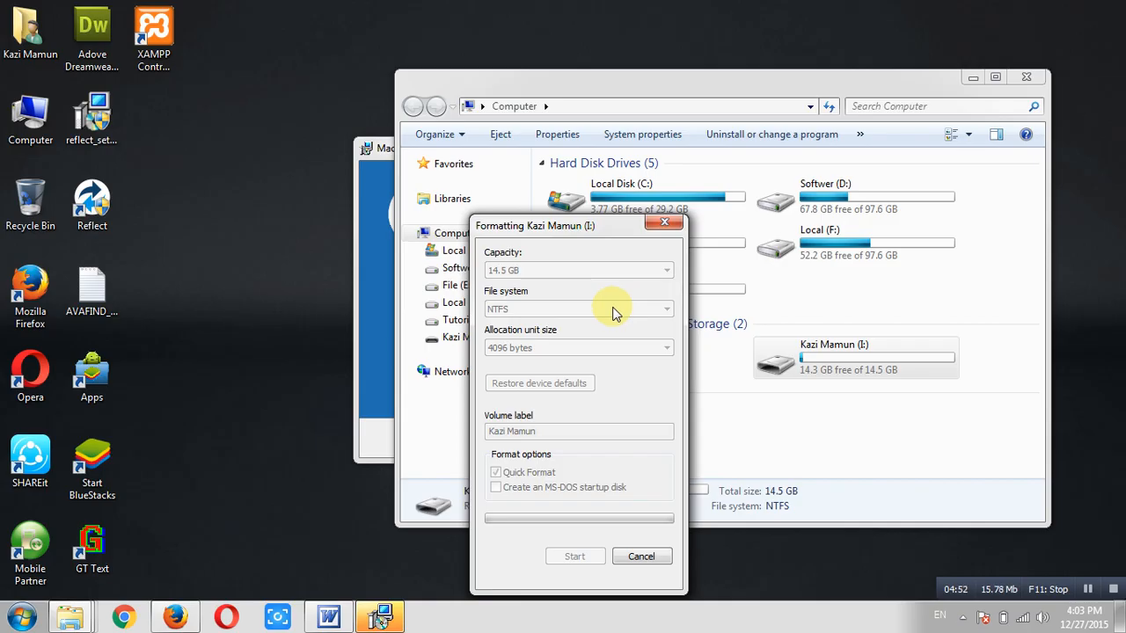
Finish the Macrium setup wizard and launch Reflect from its desktop shortcut
left_click(383, 154)
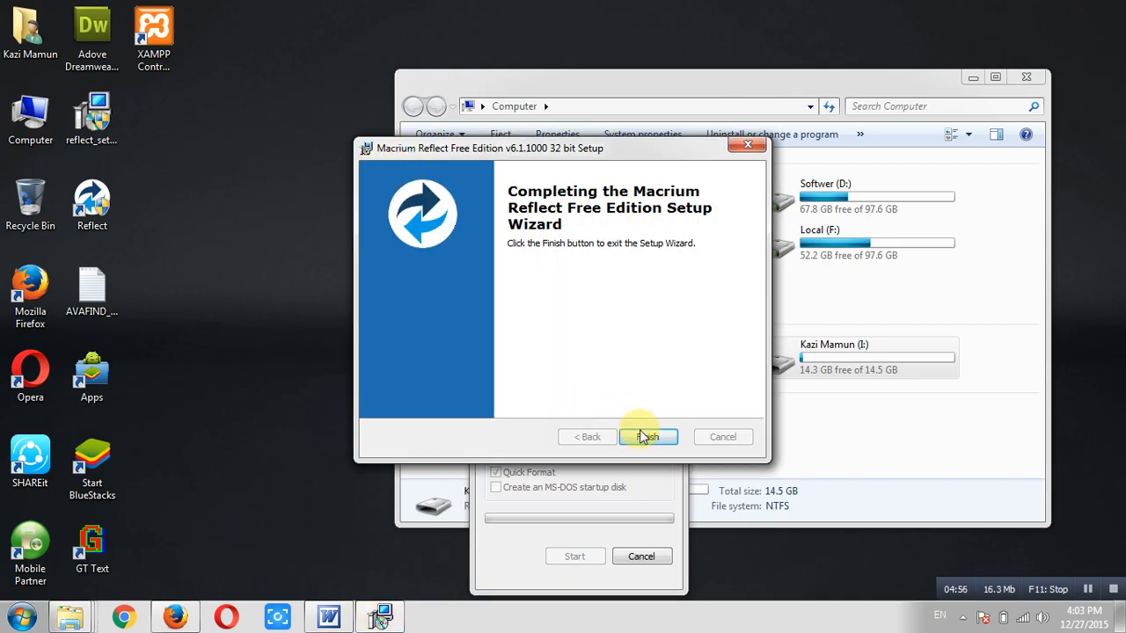
left_click(643, 435)
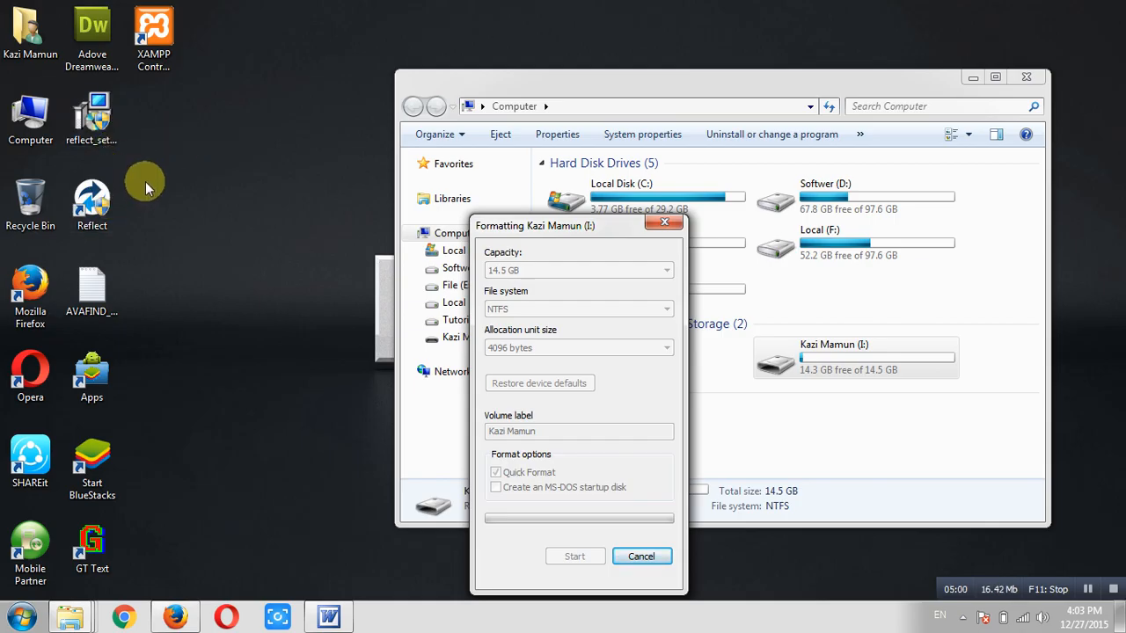
double_click(91, 199)
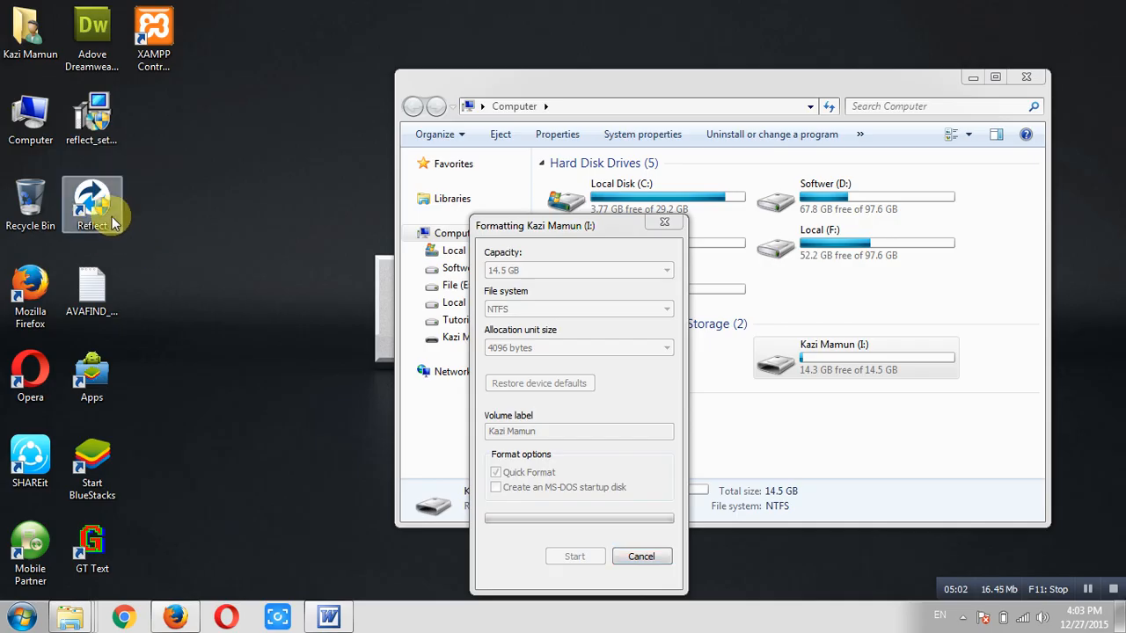
left_click(112, 225)
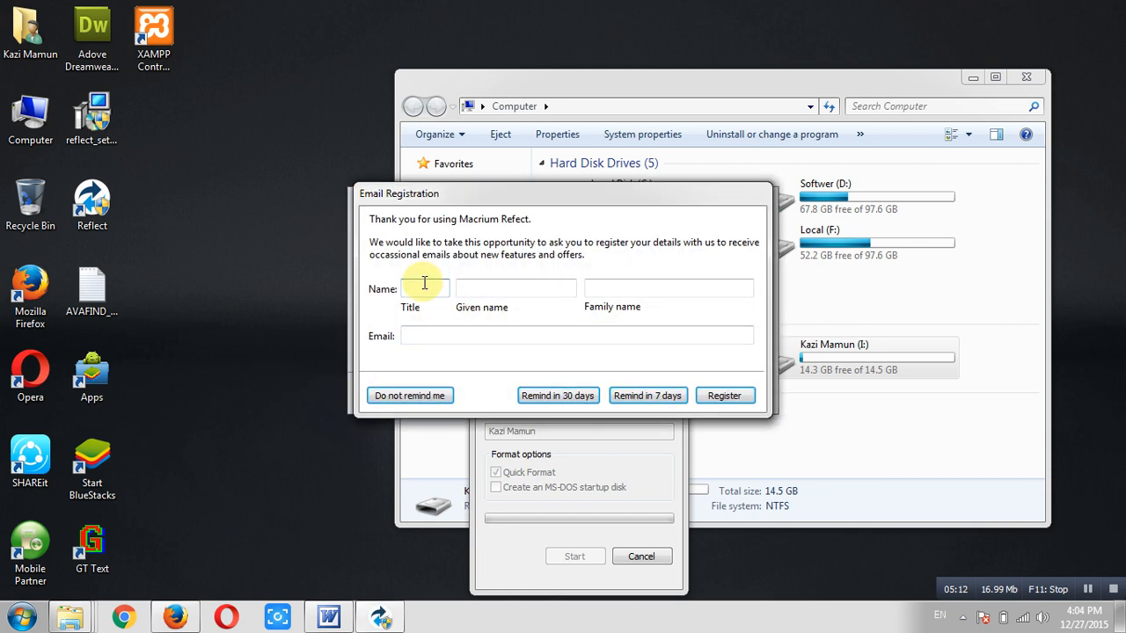
Fill in the registration name and e-mail fields, closing the completed format of drive I:
key("Tab")
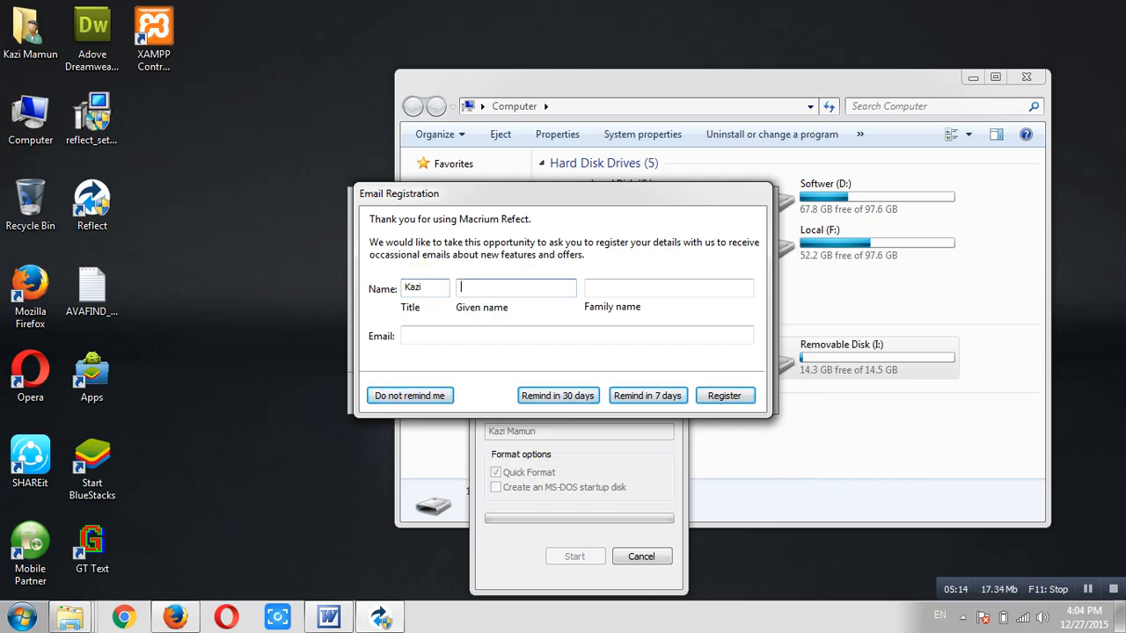
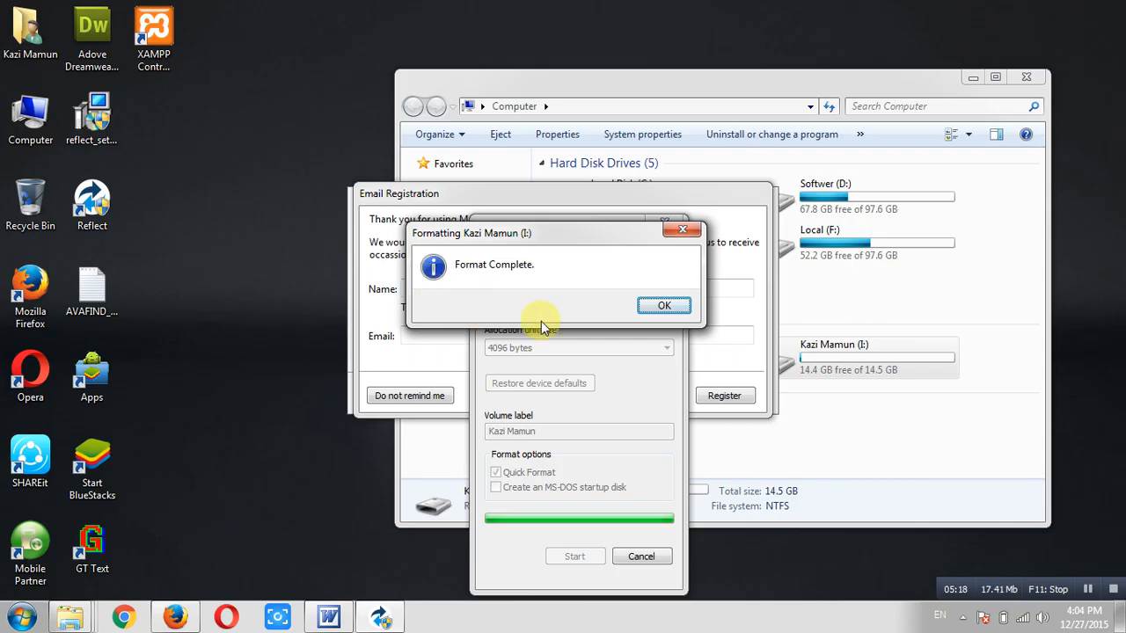
left_click(670, 305)
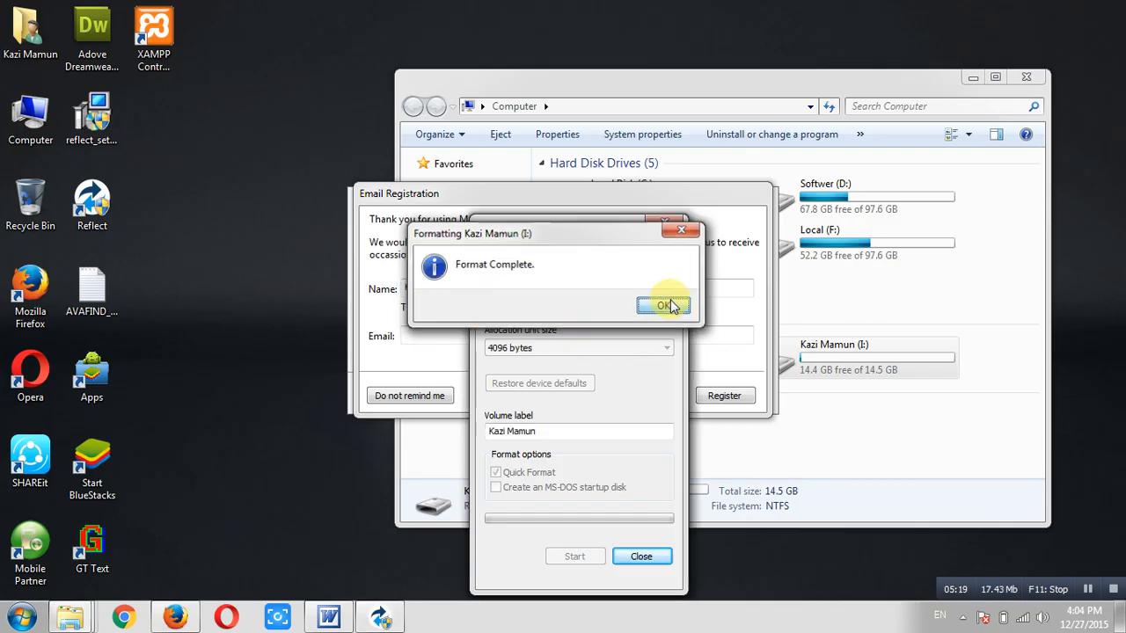
left_click(645, 554)
left_click(528, 338)
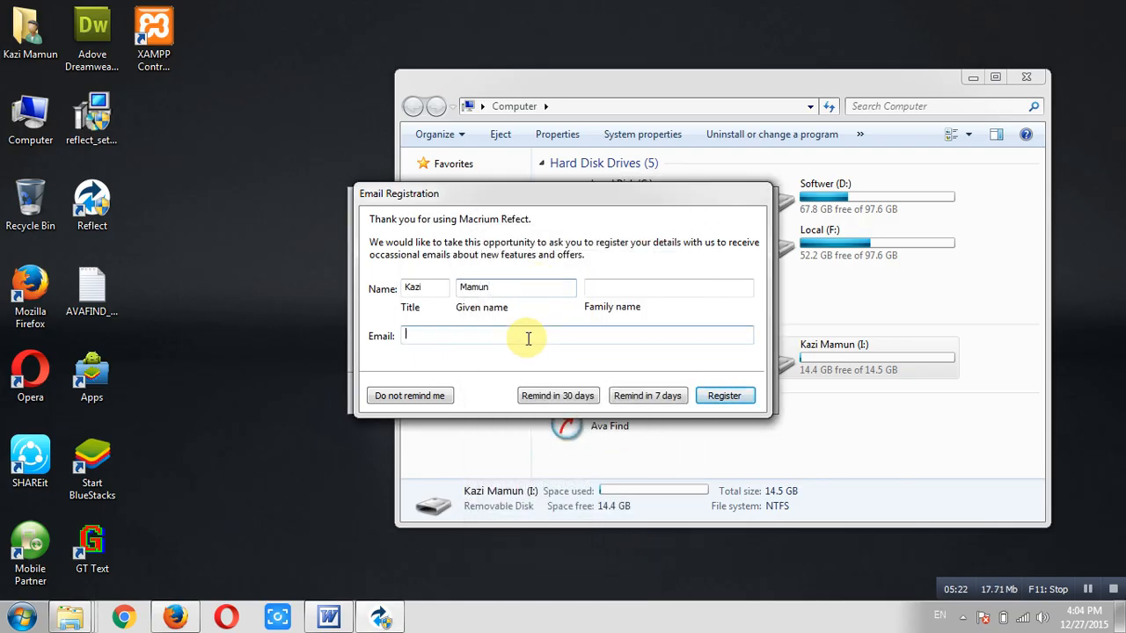
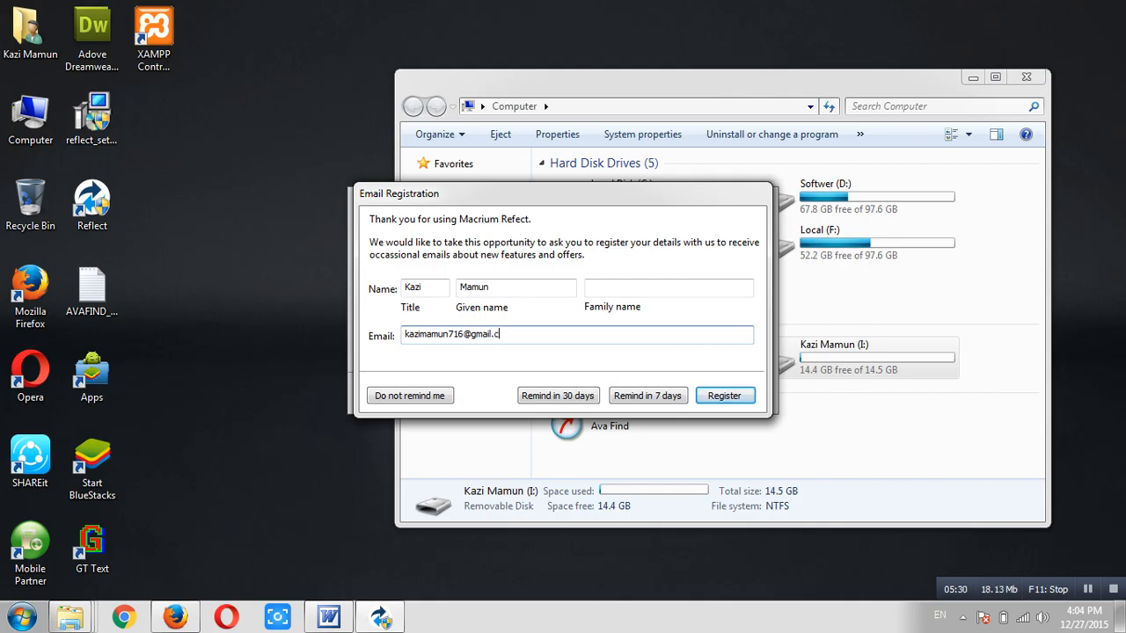
Register, decline the rescue media reminder, and open Other Tasks > Create Rescue Media
left_click(723, 395)
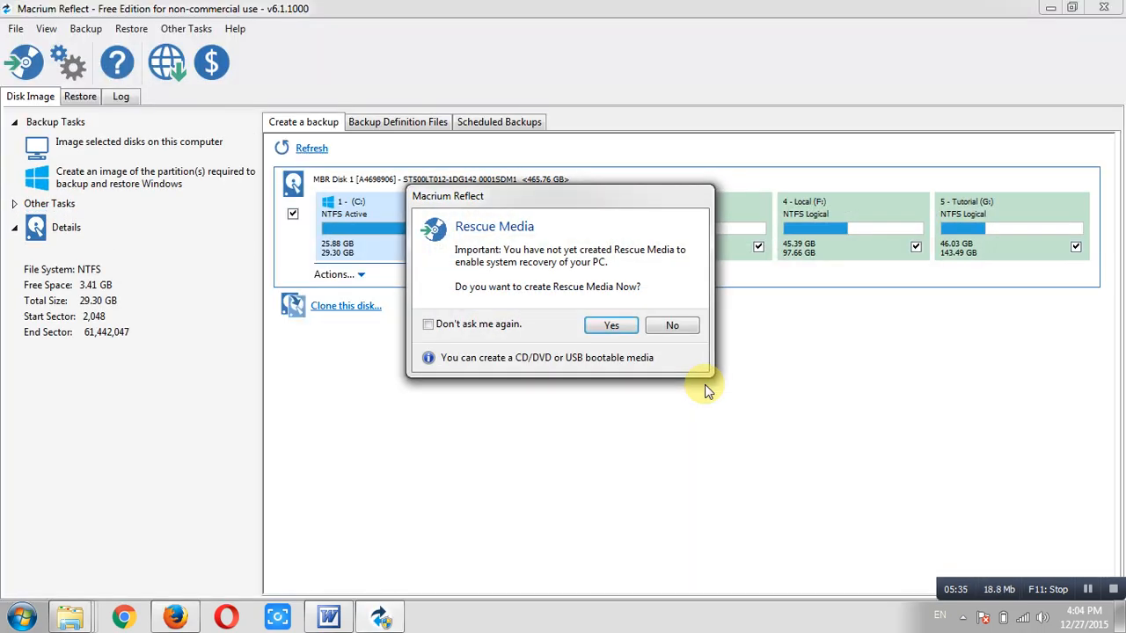
left_click(673, 326)
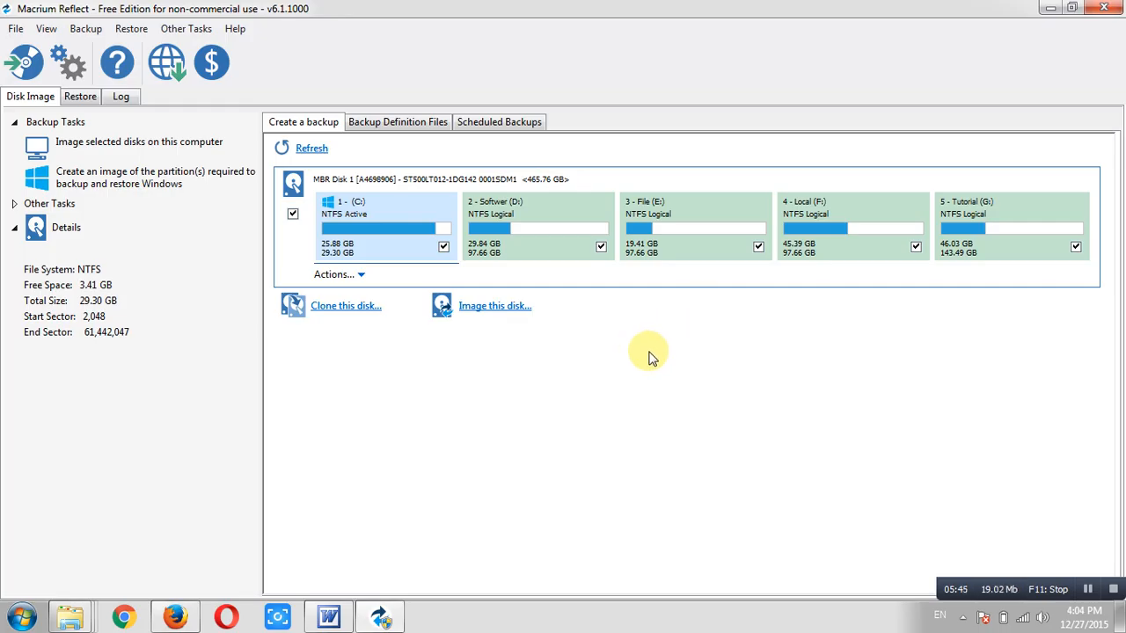
left_click(192, 36)
left_click(192, 52)
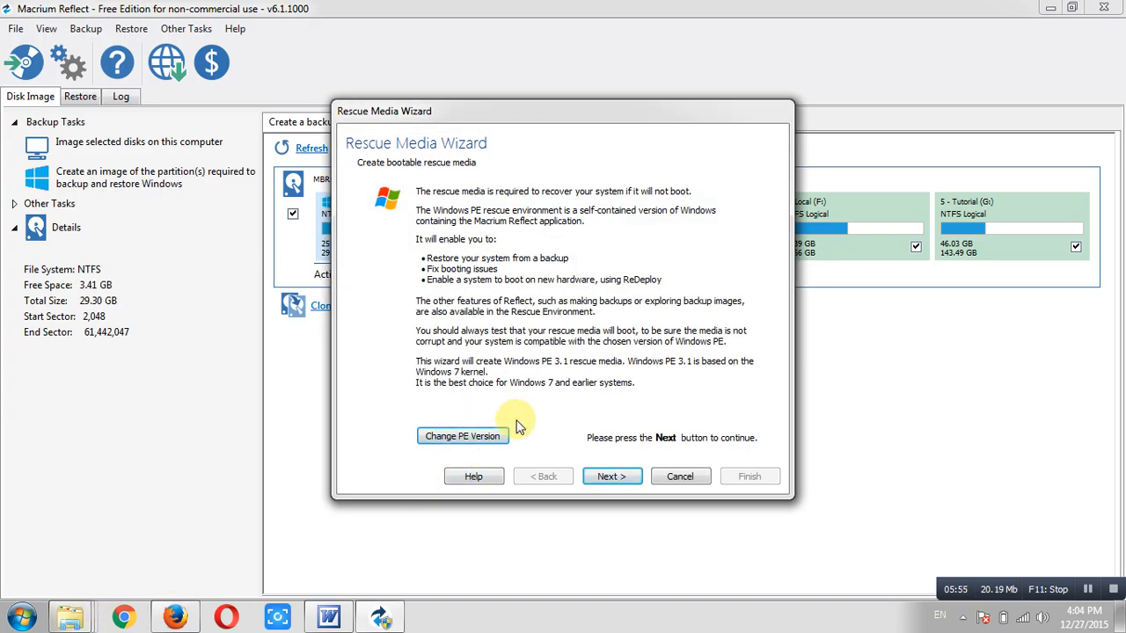
Pass the driver check, keep PE Architecture at 32 Bit, and start preparing the PE image
left_click(611, 476)
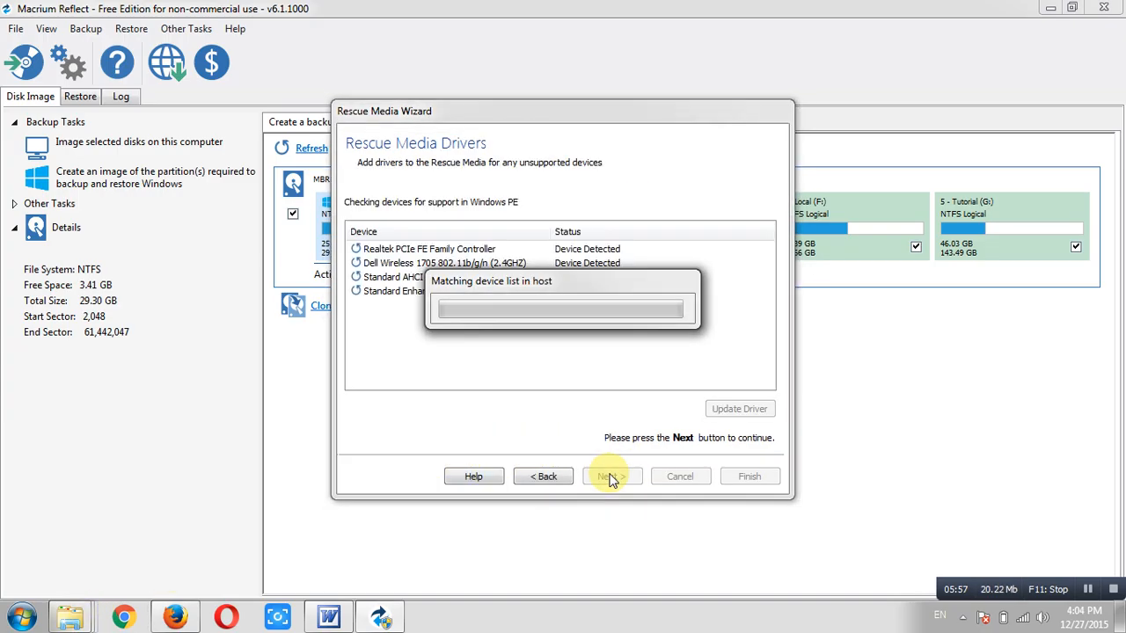
left_click(611, 476)
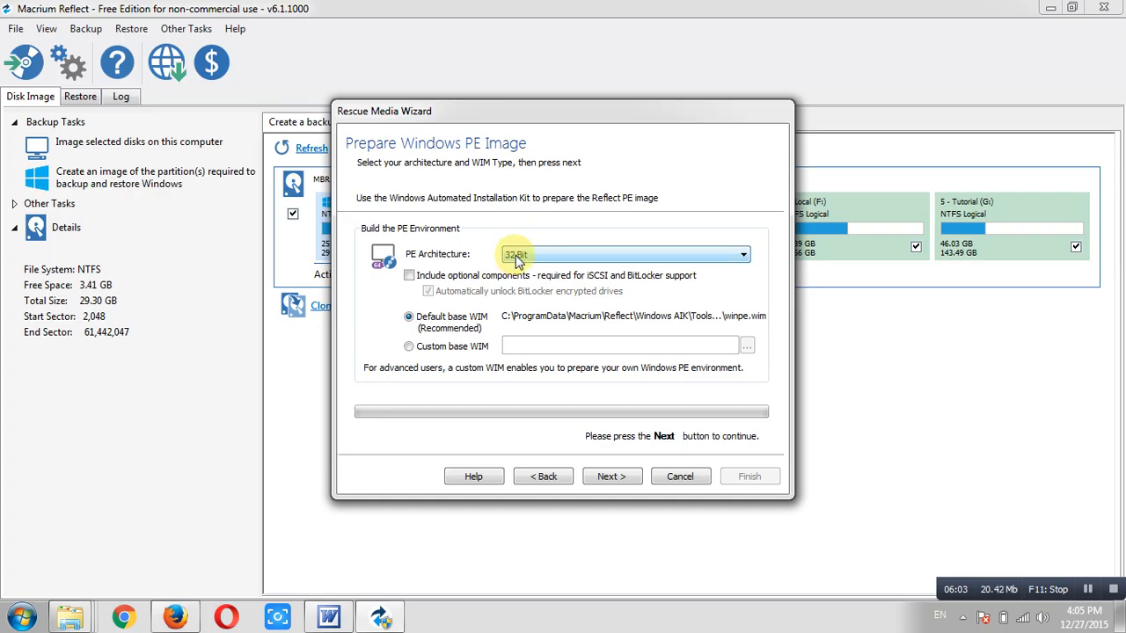
left_click(516, 257)
left_click(526, 256)
left_click(526, 256)
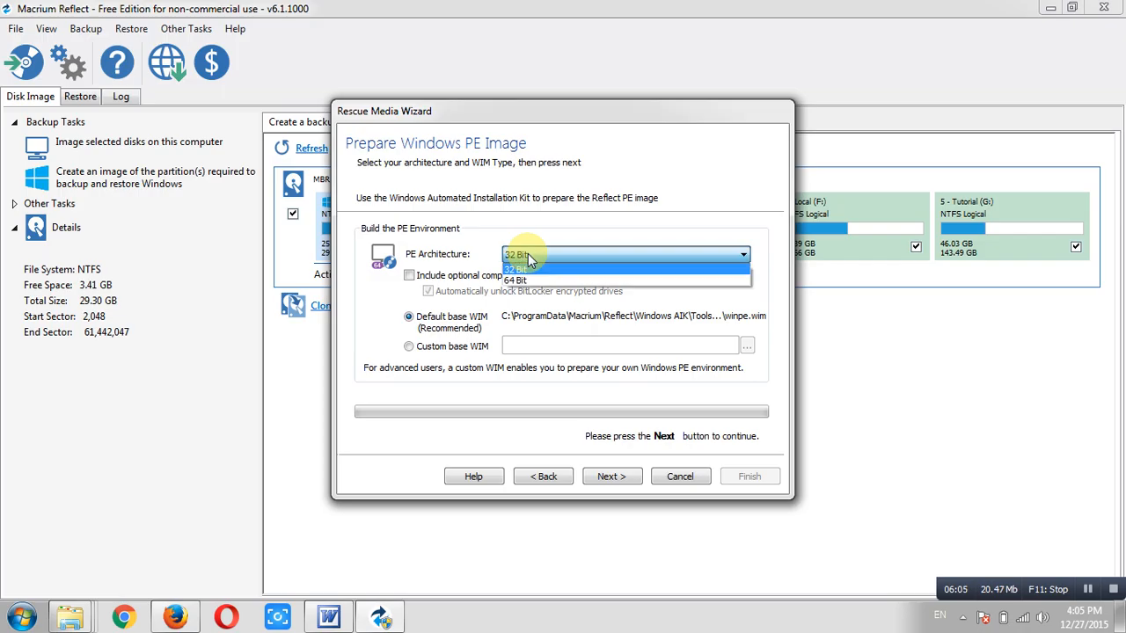
left_click(525, 257)
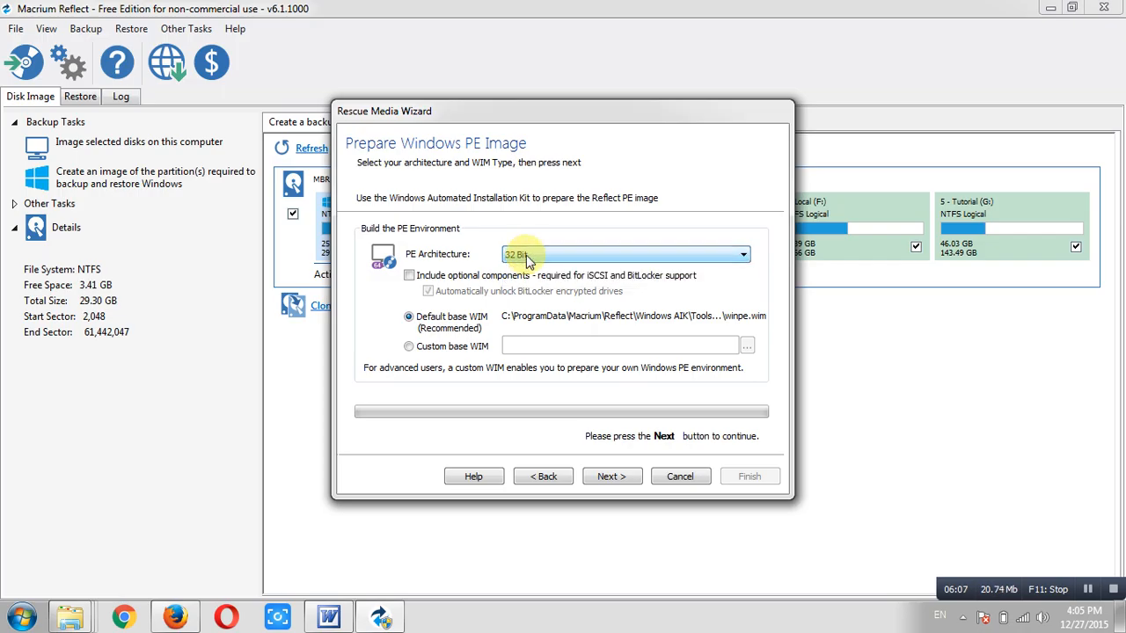
left_click(526, 256)
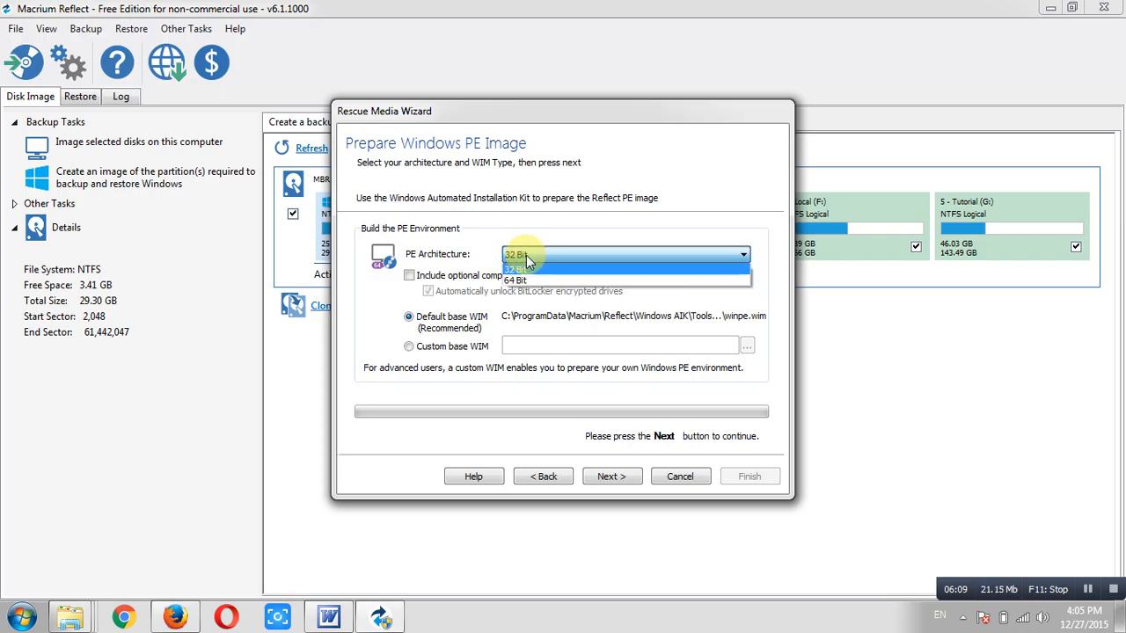
left_click(526, 256)
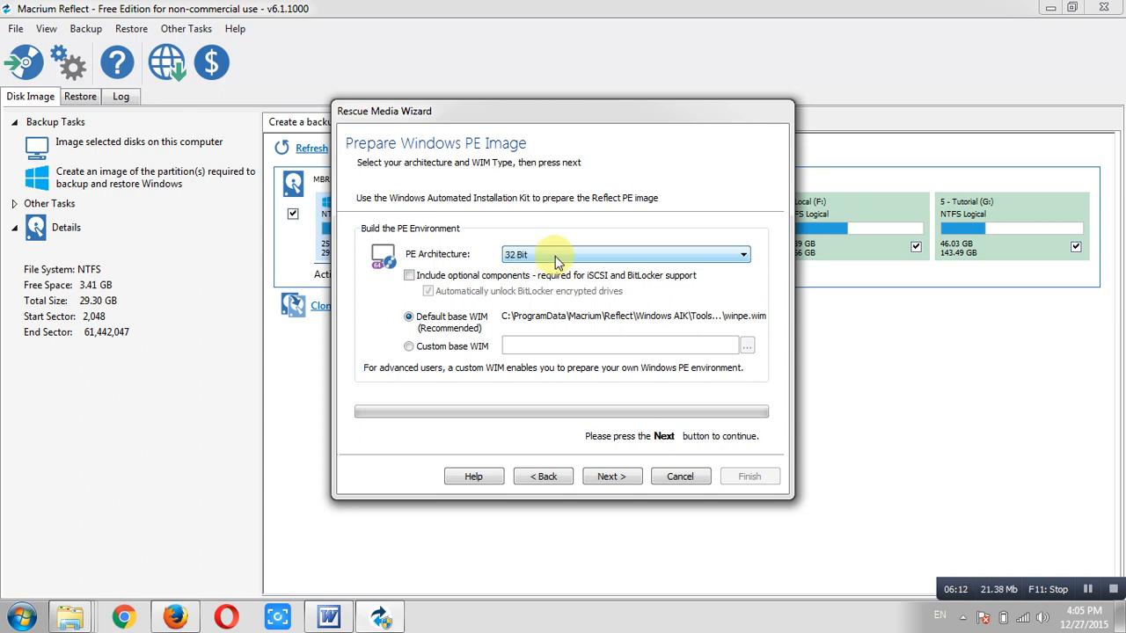
left_click(596, 476)
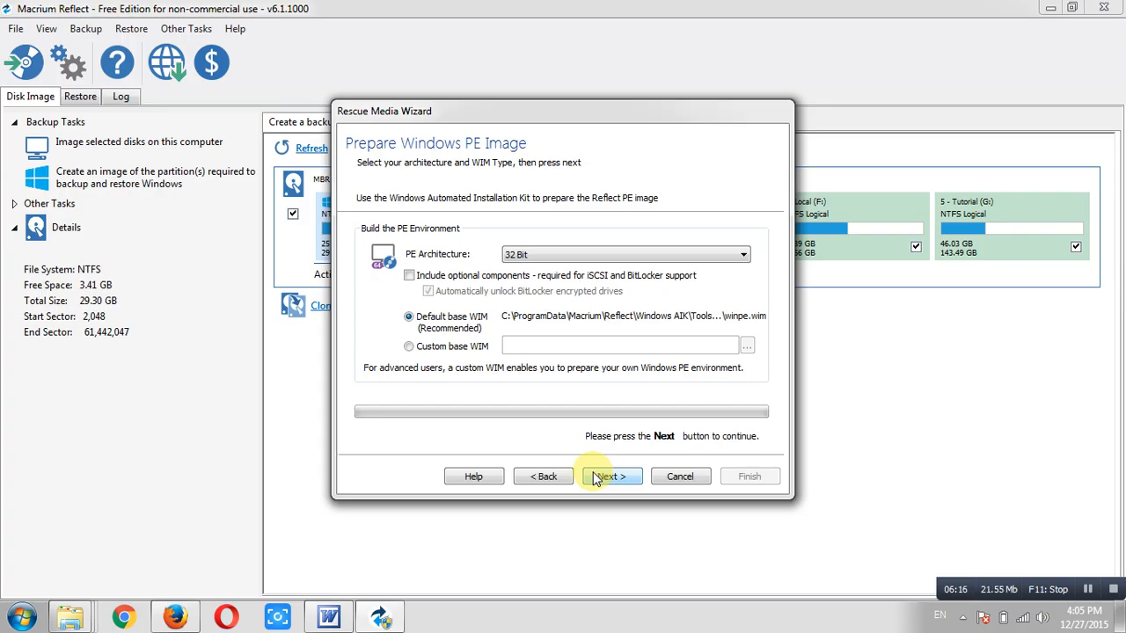
left_click(595, 477)
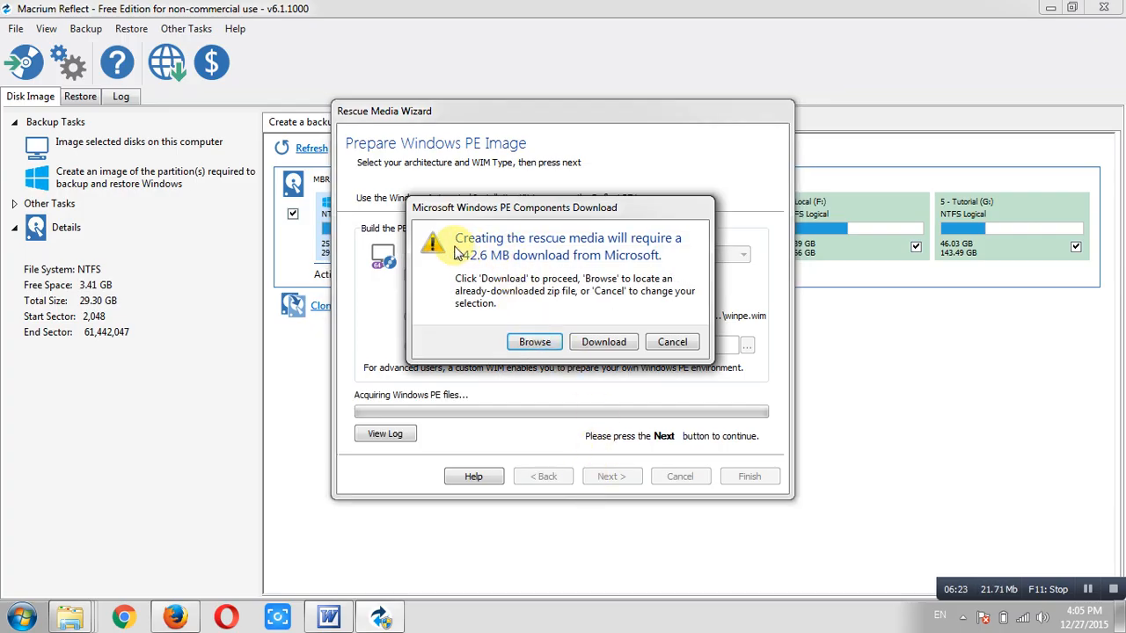
Confirm the 142.6 MB 32-bit Windows PE download from Microsoft
left_click(604, 342)
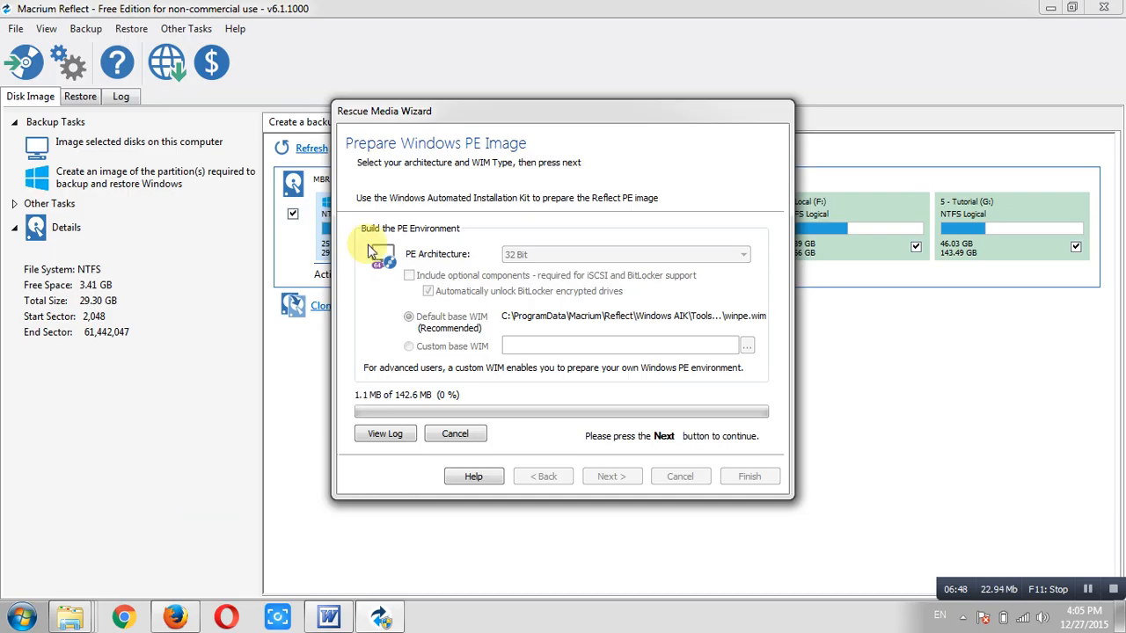
left_click(21, 616)
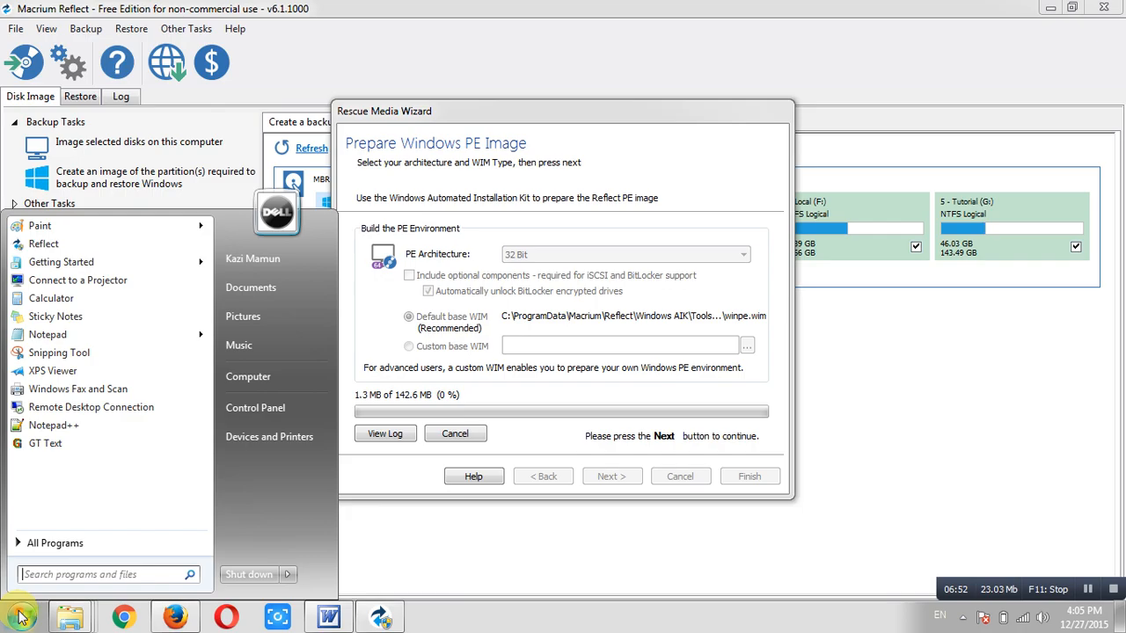
left_click(242, 409)
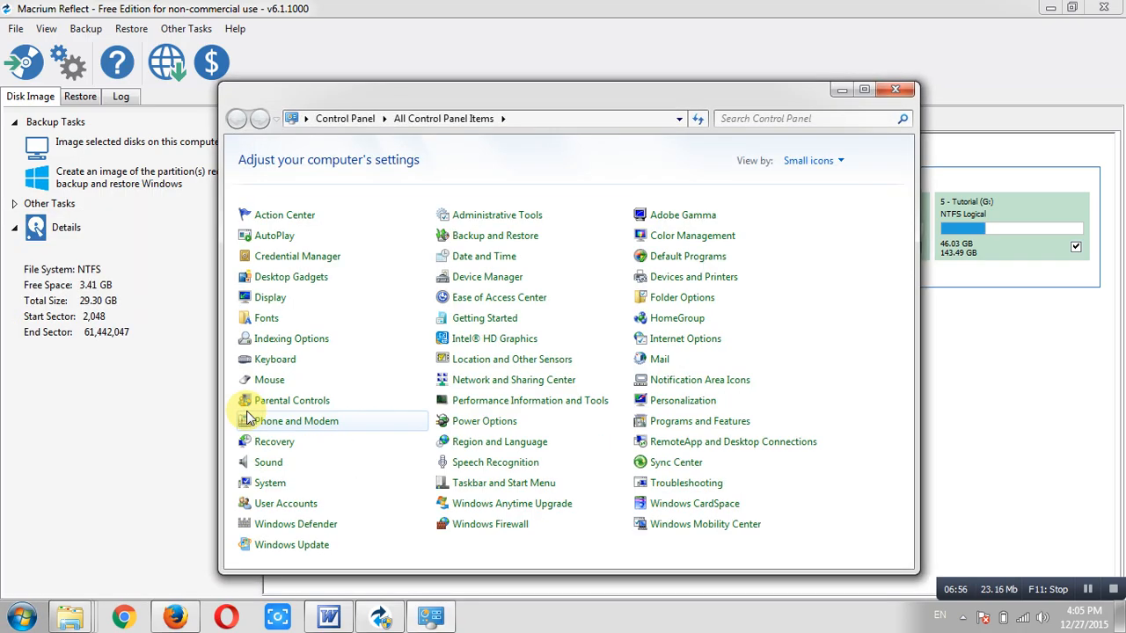
left_click(268, 483)
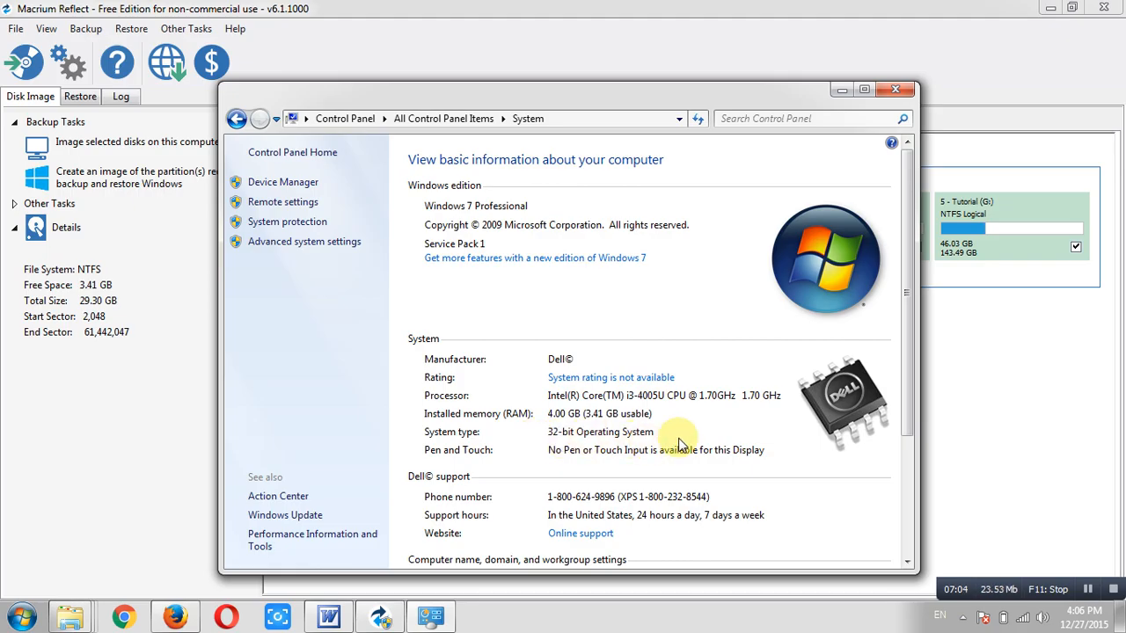
left_click(895, 91)
left_click(19, 618)
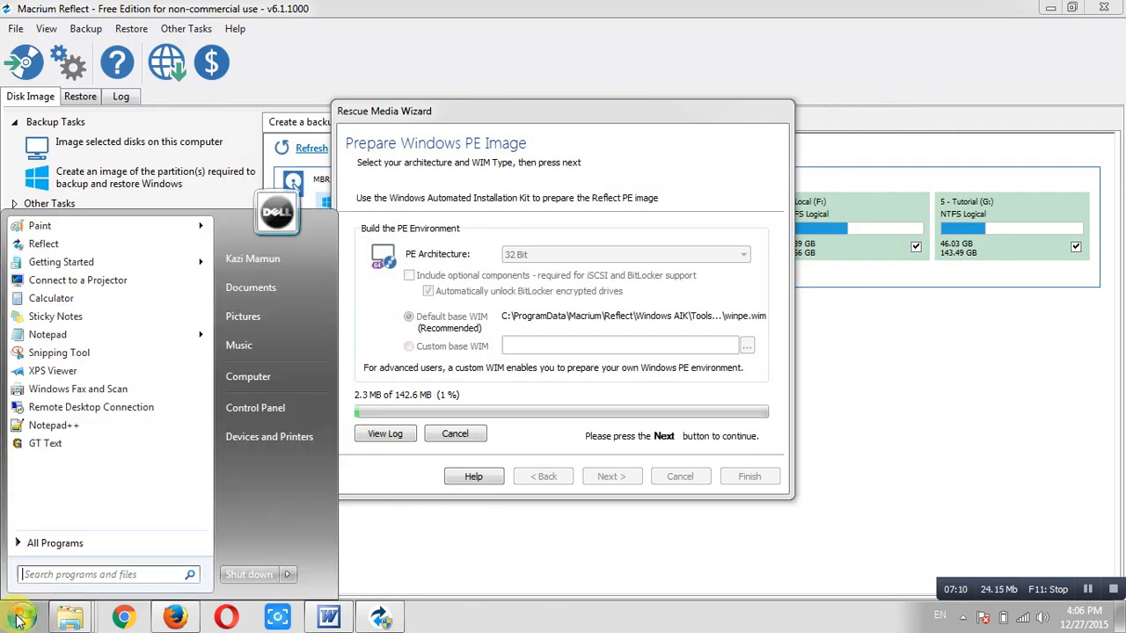
right_click(256, 379)
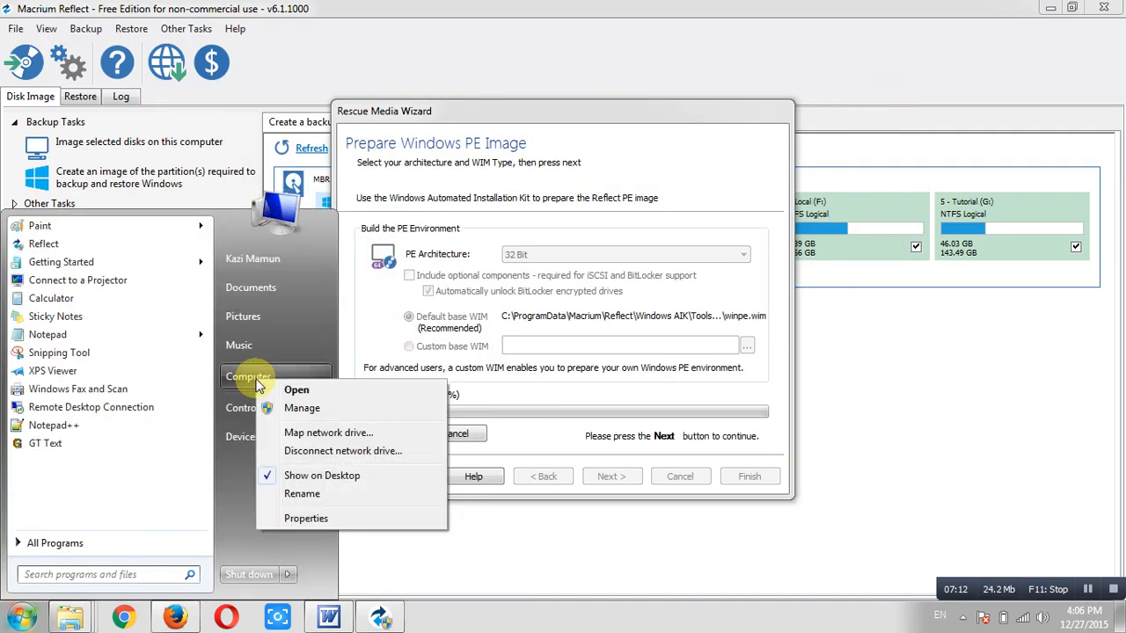
left_click(327, 518)
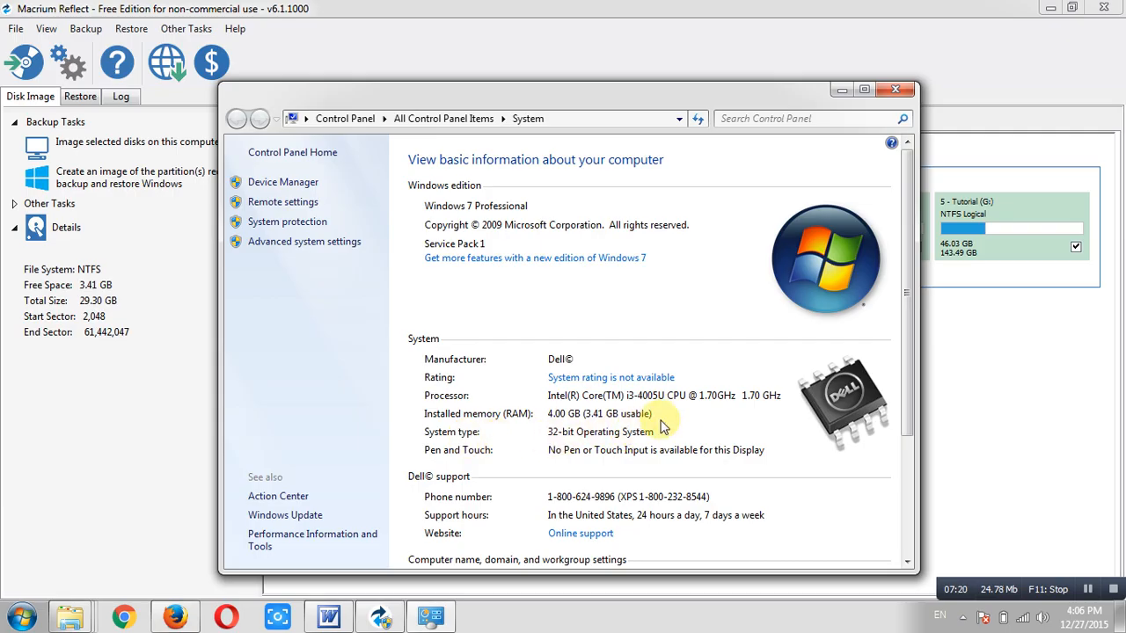
left_click(911, 91)
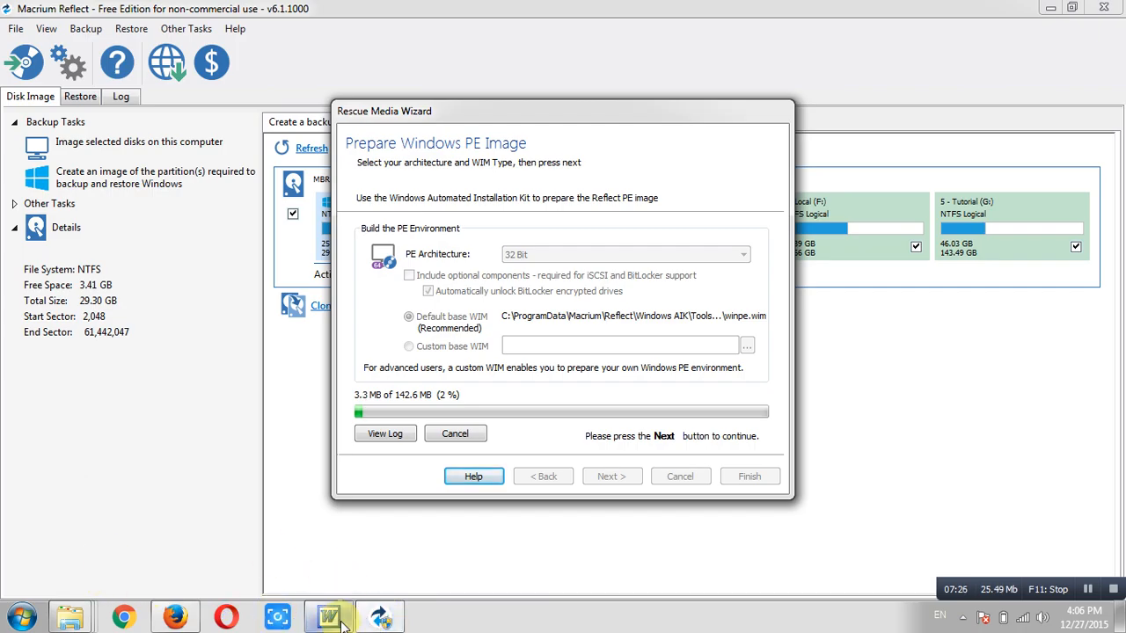
mouse_move(343, 622)
left_click(333, 536)
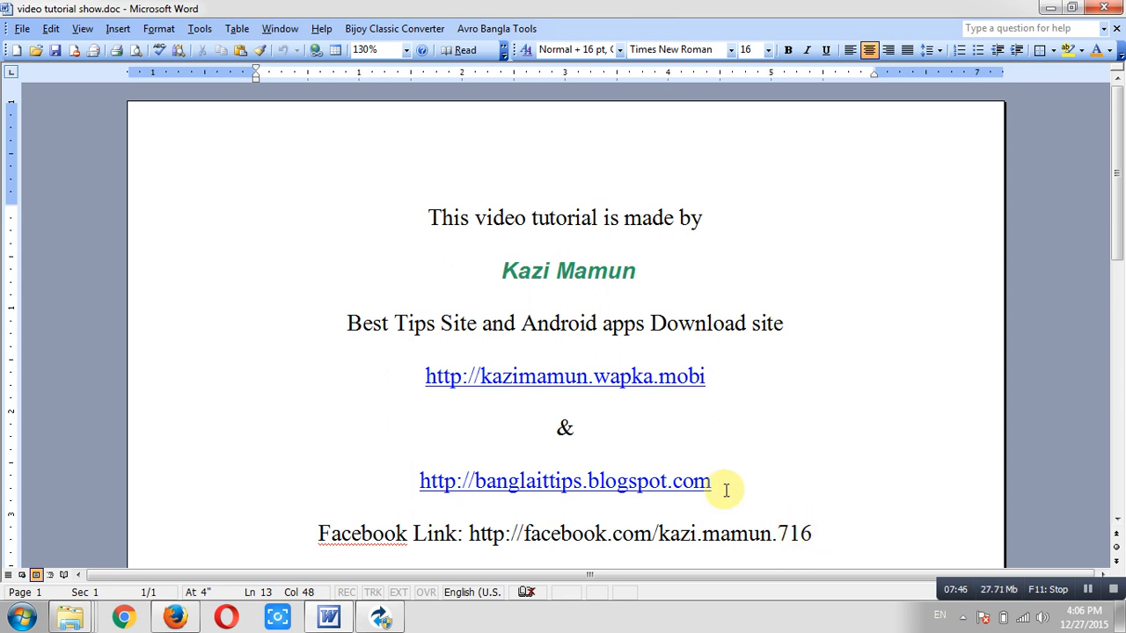
left_click(1049, 8)
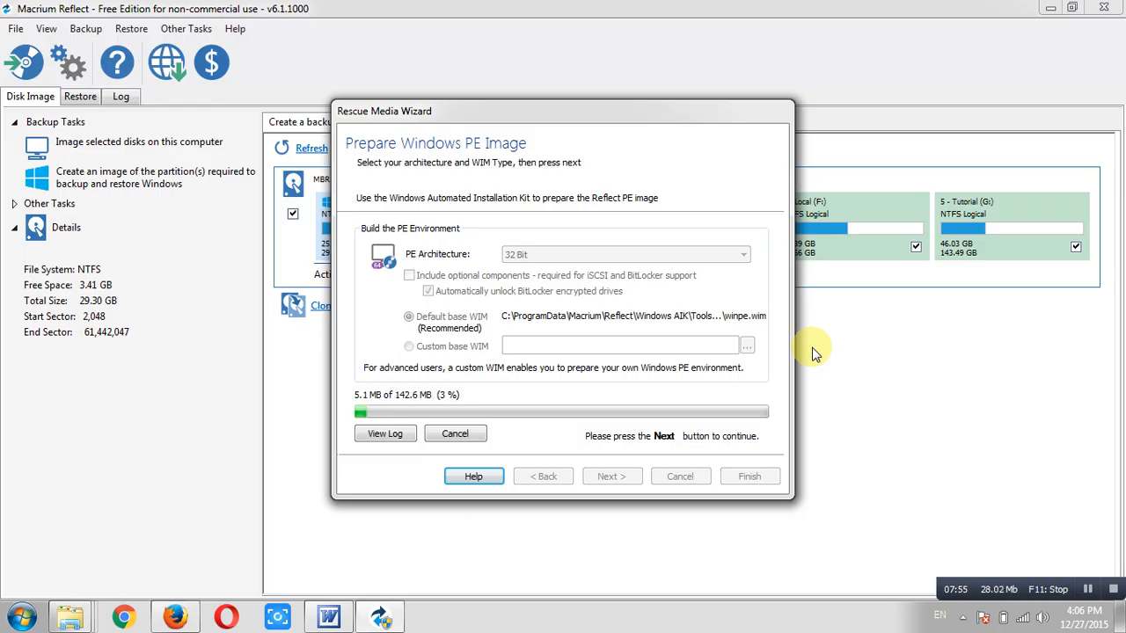
mouse_move(1117, 615)
left_click(1089, 589)
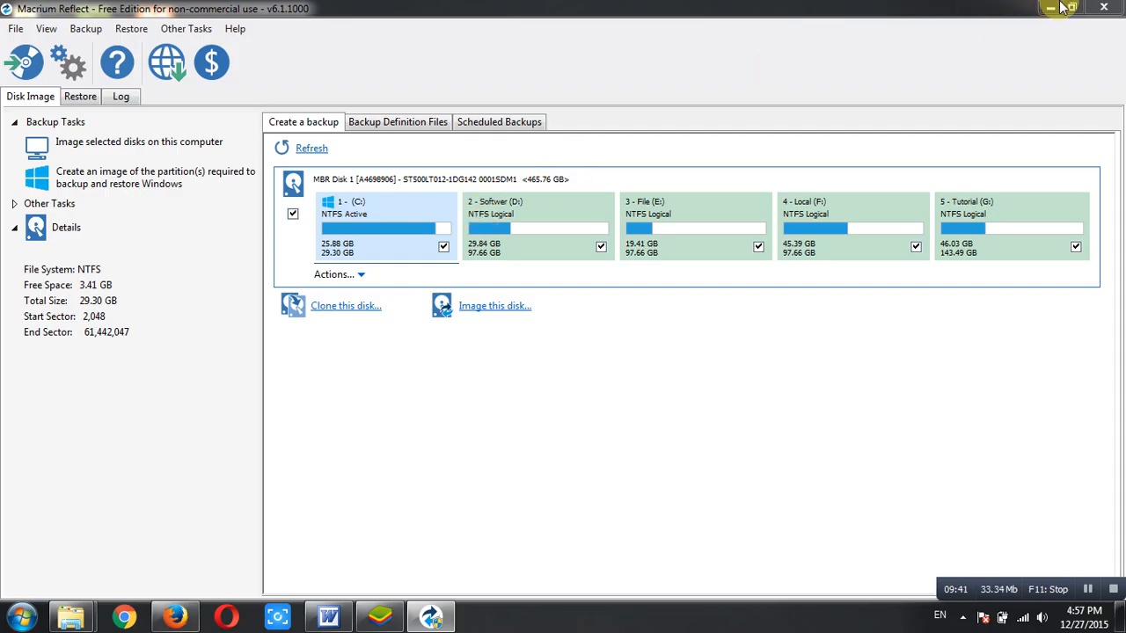
Restore the Rescue Media Wizard from the taskbar and wait for the Burn Rescue Media page
mouse_move(433, 619)
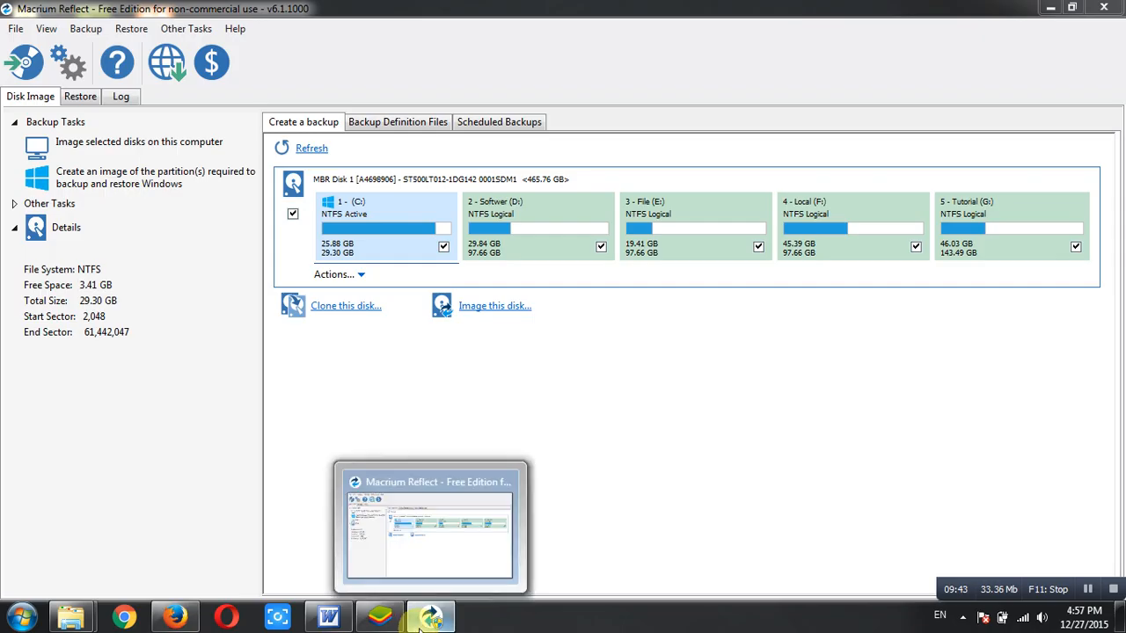
left_click(437, 540)
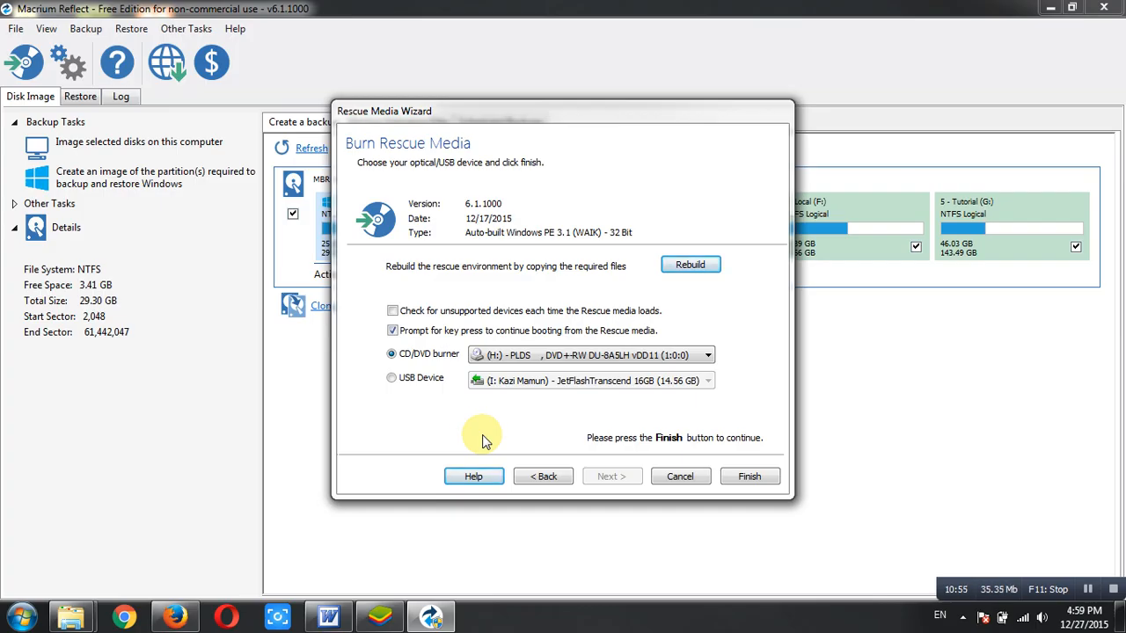
Write the rescue media to the 16GB JetFlash USB drive (I:) and acknowledge the success message
left_click(597, 354)
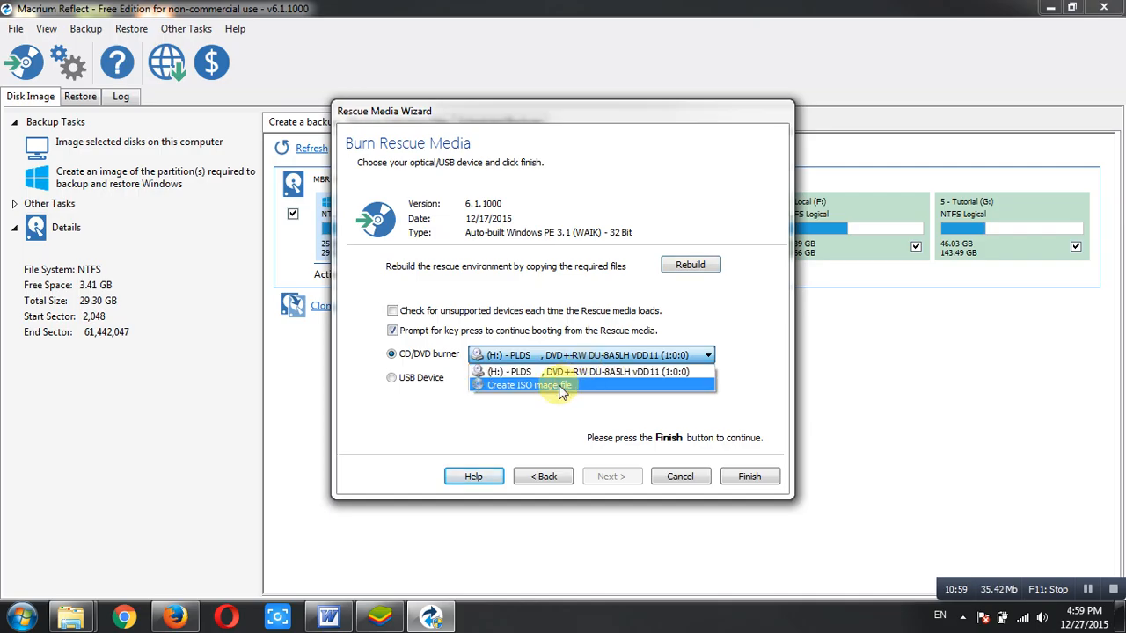
left_click(563, 386)
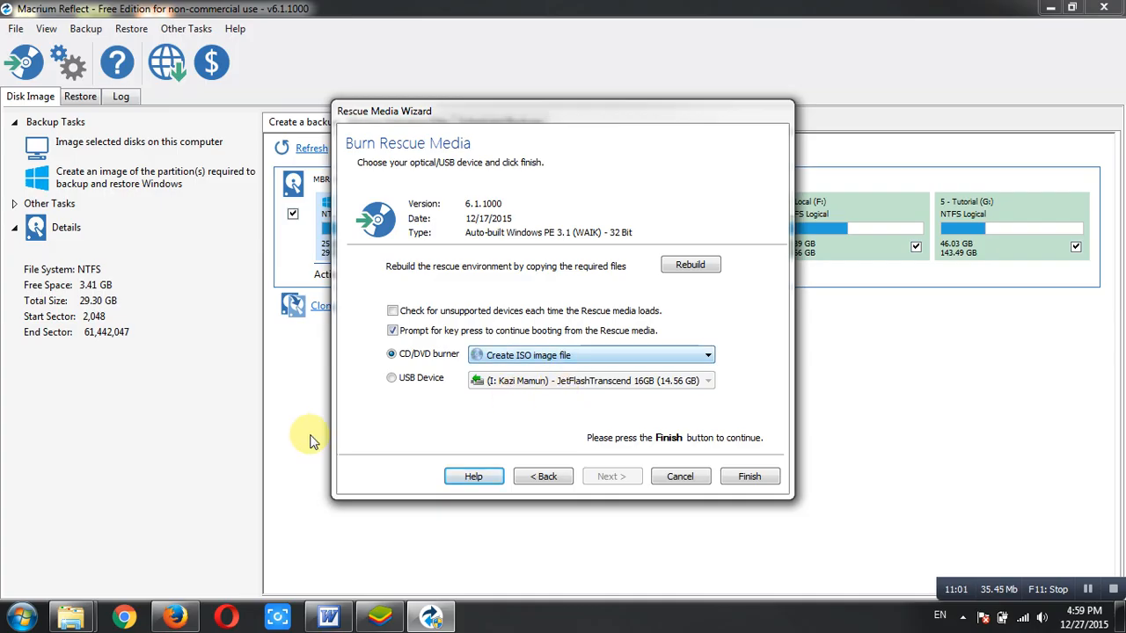
left_click(390, 378)
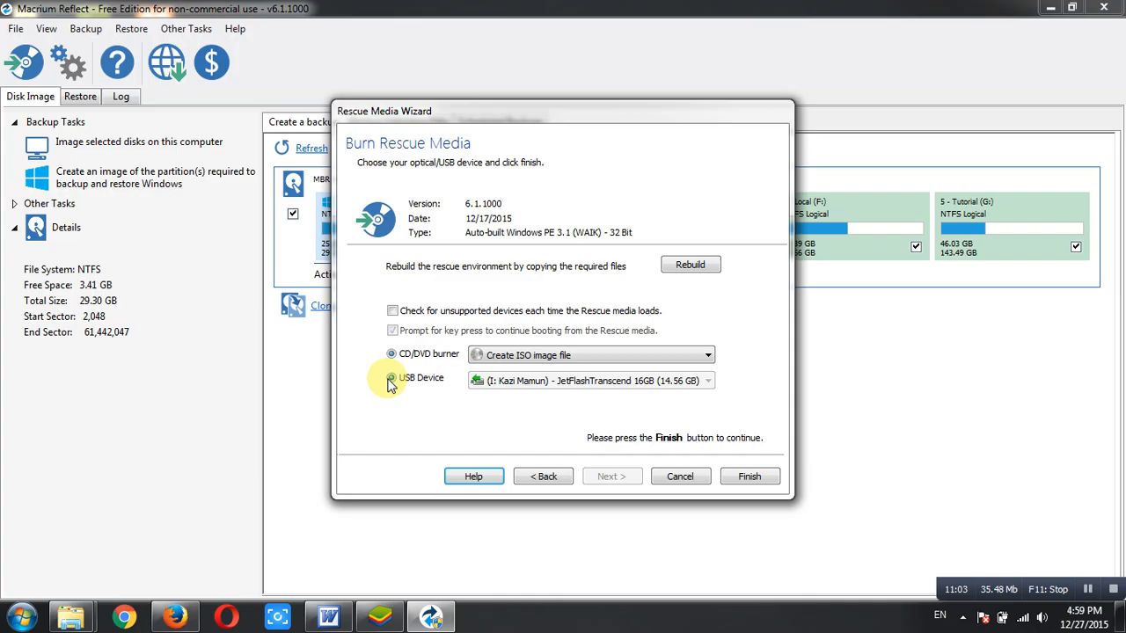
left_click(573, 385)
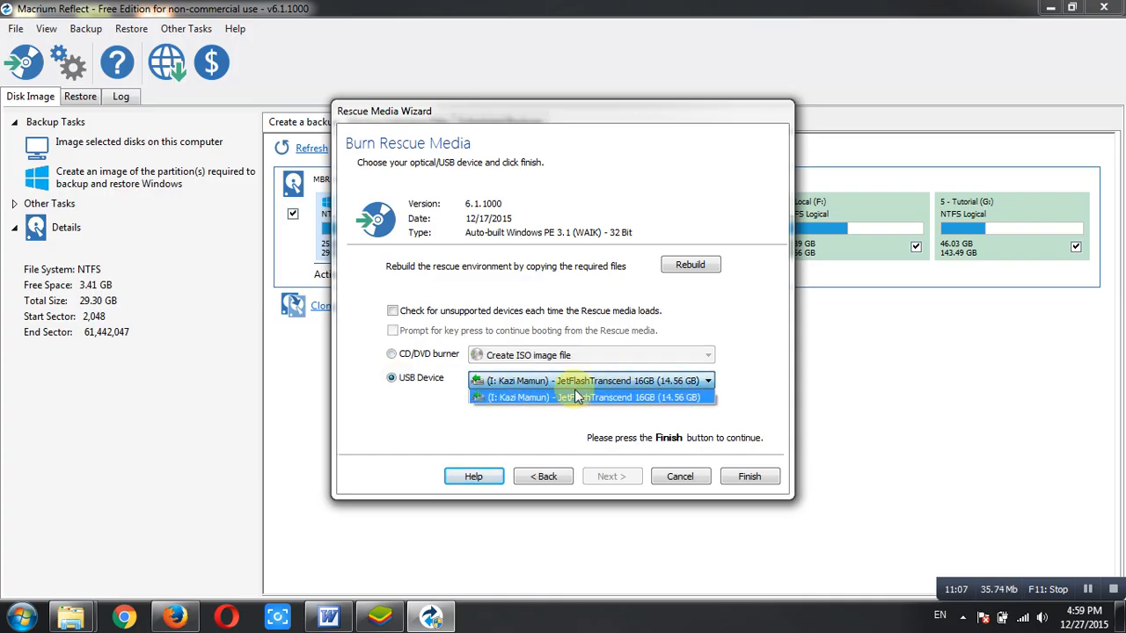
left_click(546, 400)
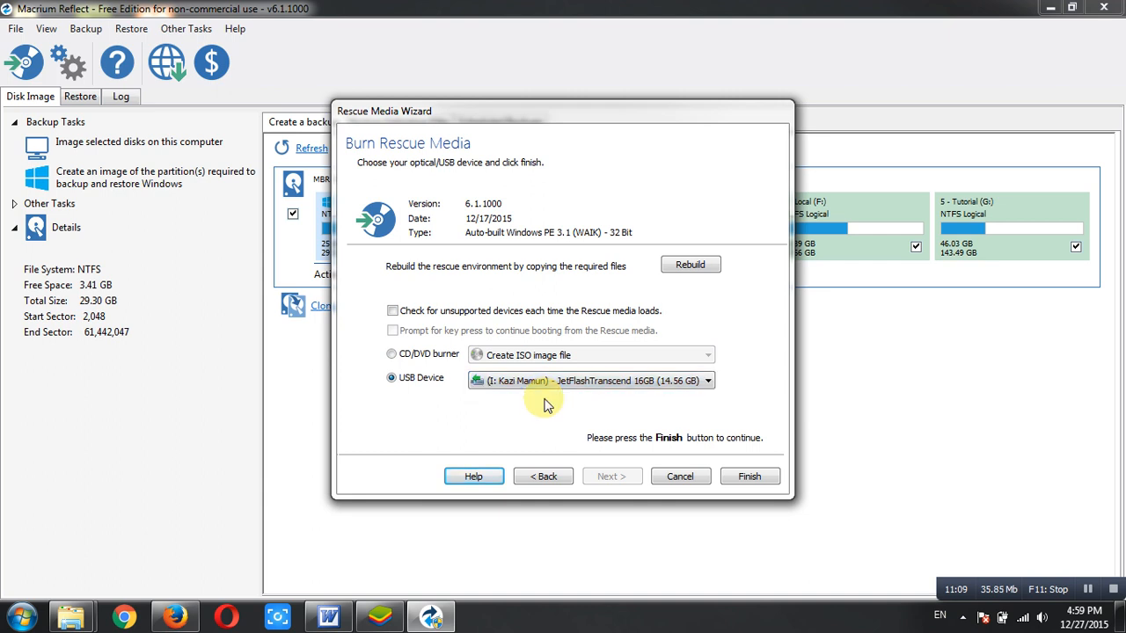
left_click(752, 476)
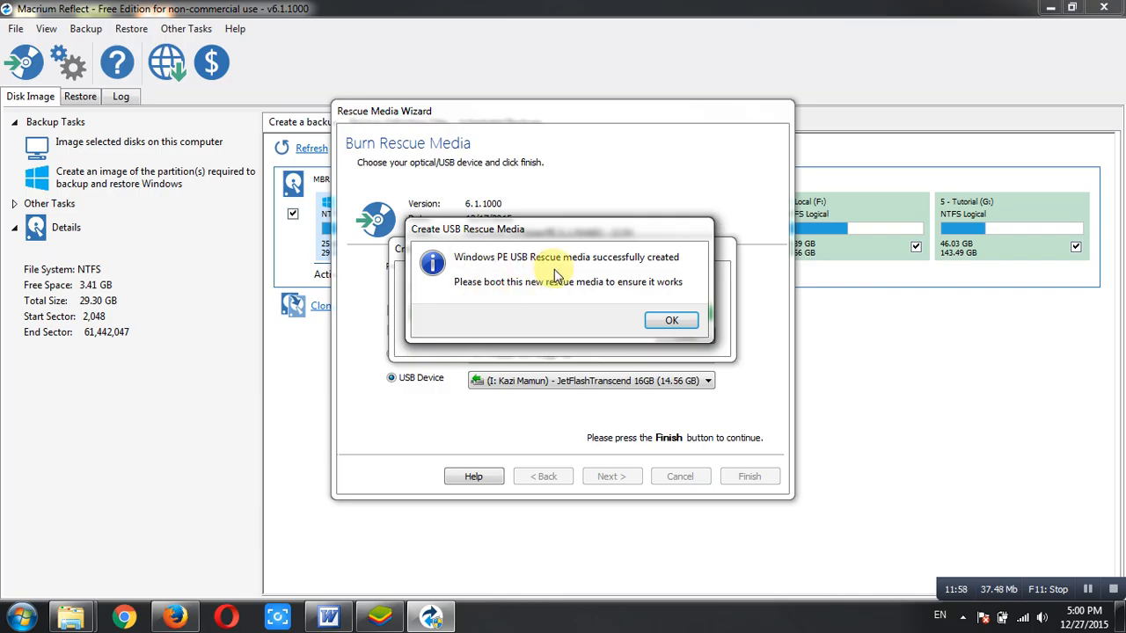
left_click(664, 322)
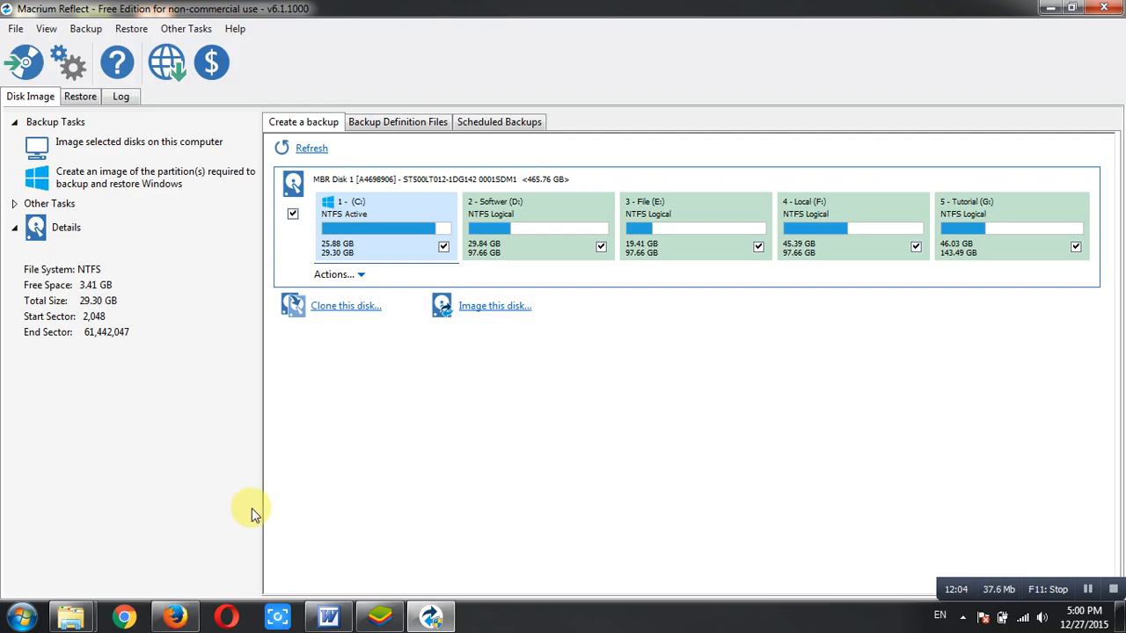
left_click(9, 616)
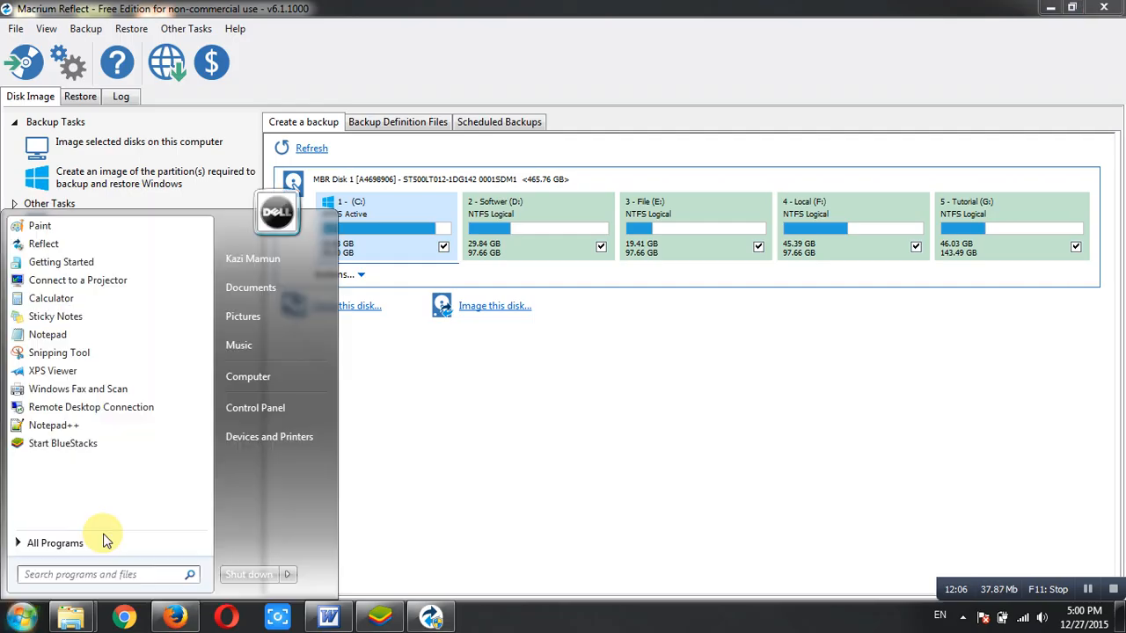
left_click(282, 375)
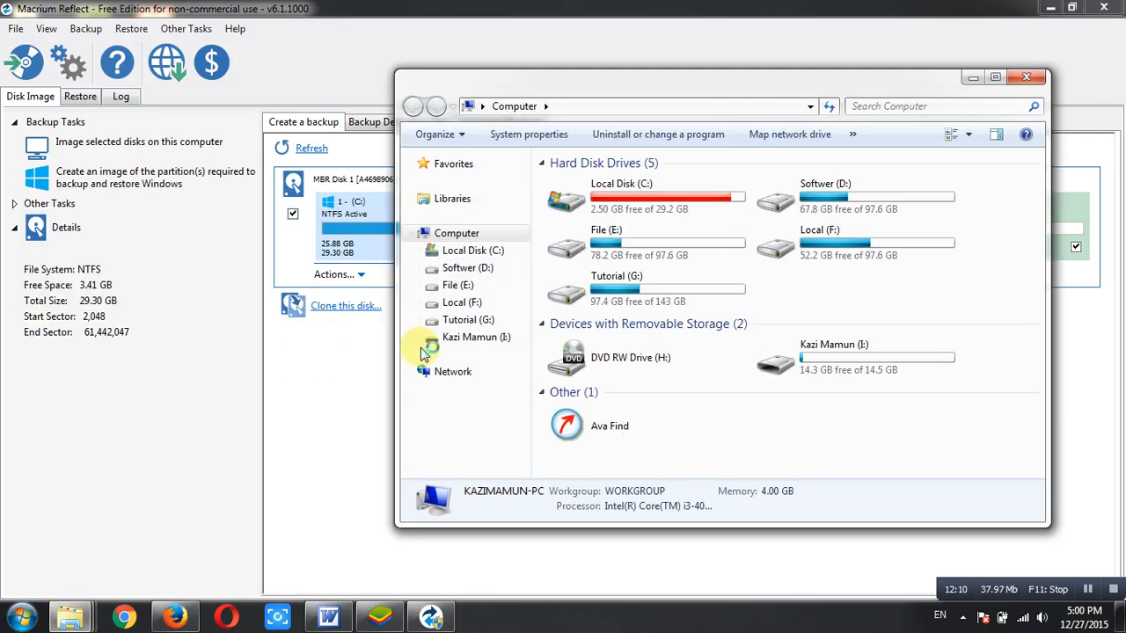
left_click(812, 343)
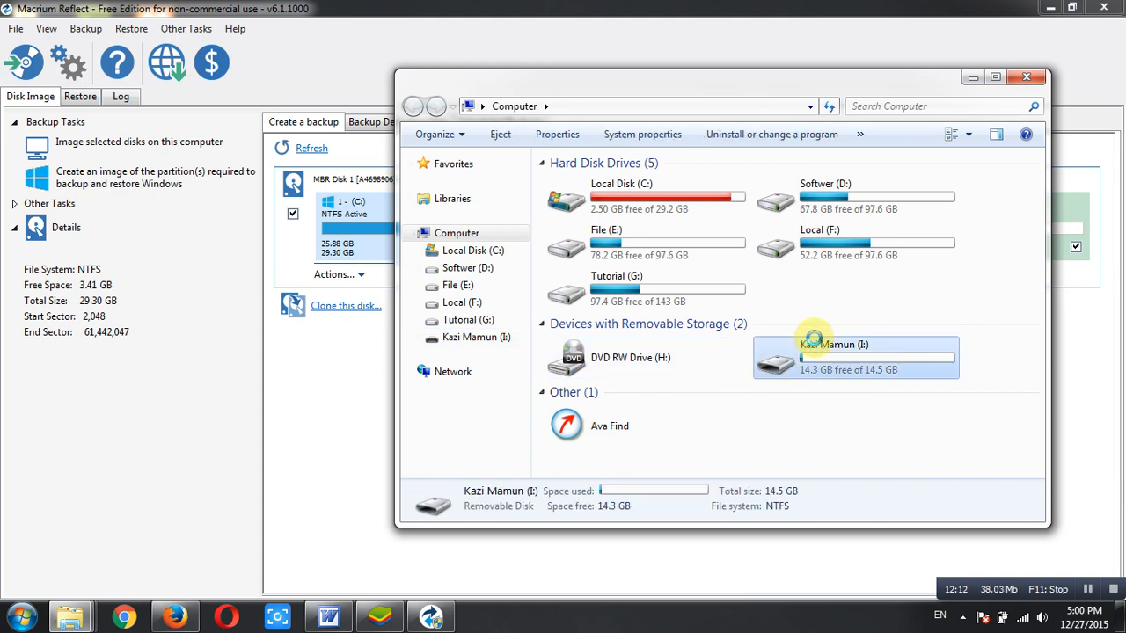
double_click(813, 341)
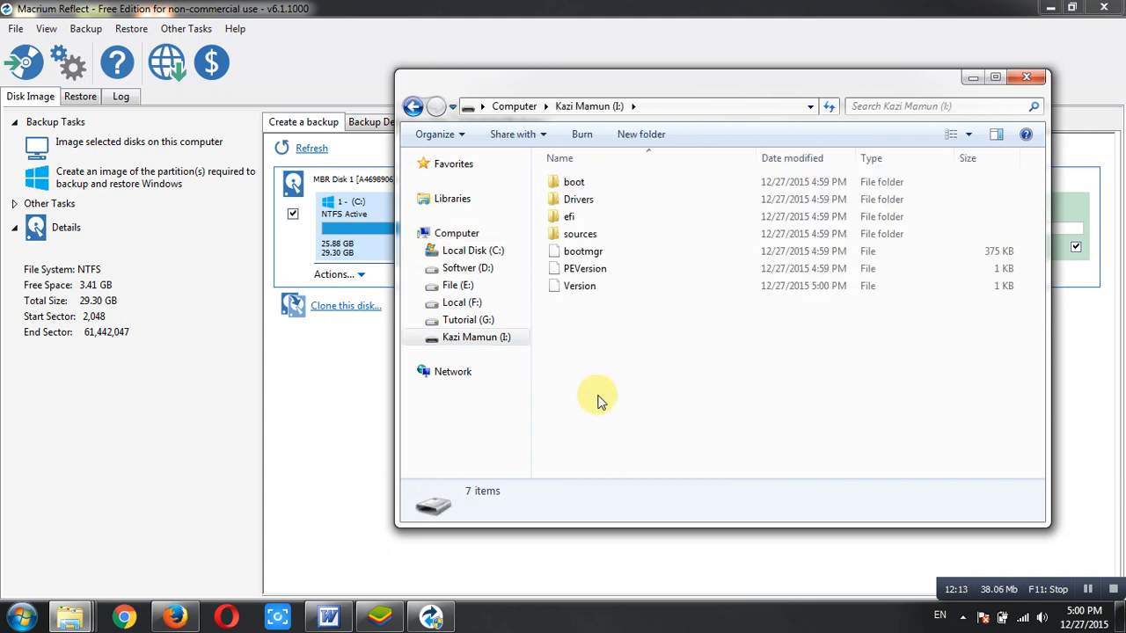
left_click_drag(597, 401, 580, 161)
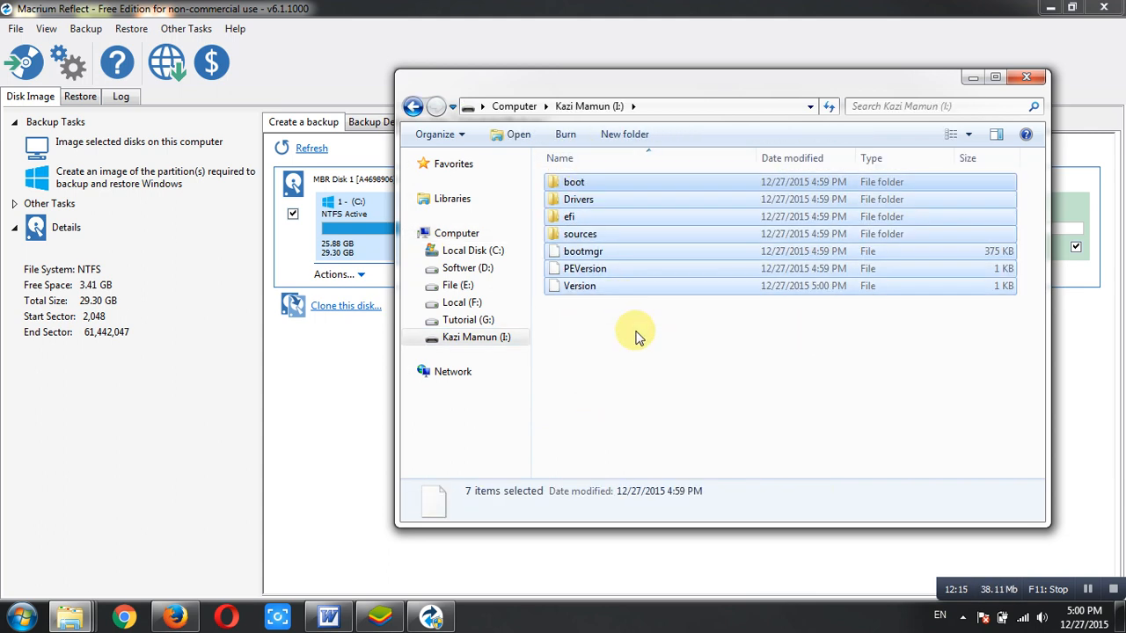
left_click(640, 333)
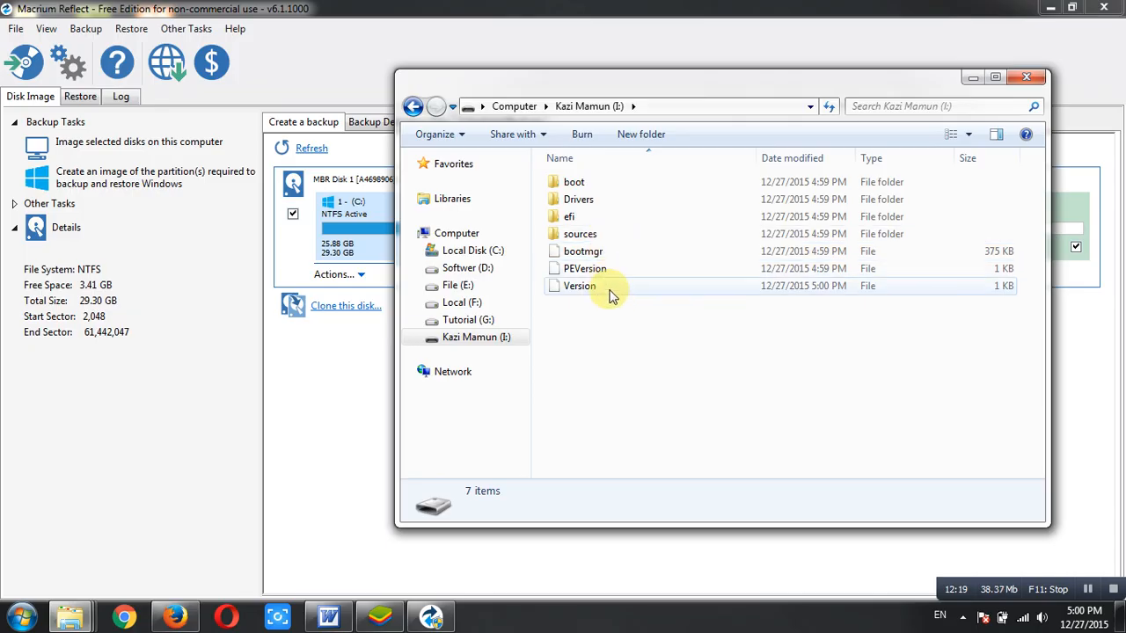
left_click(1031, 84)
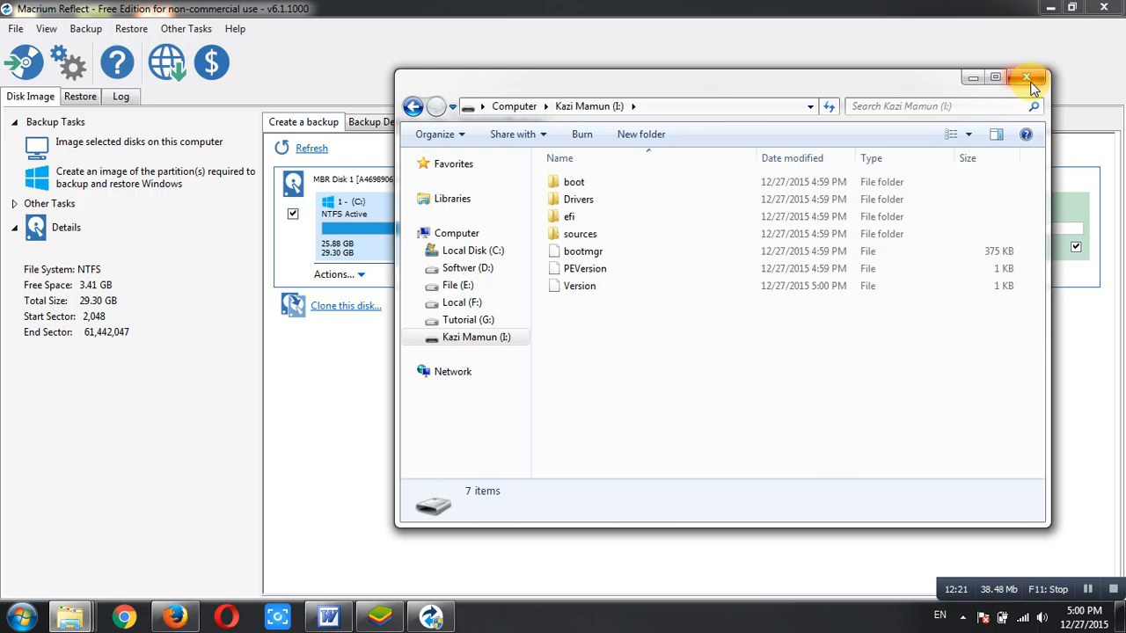
left_click(1031, 80)
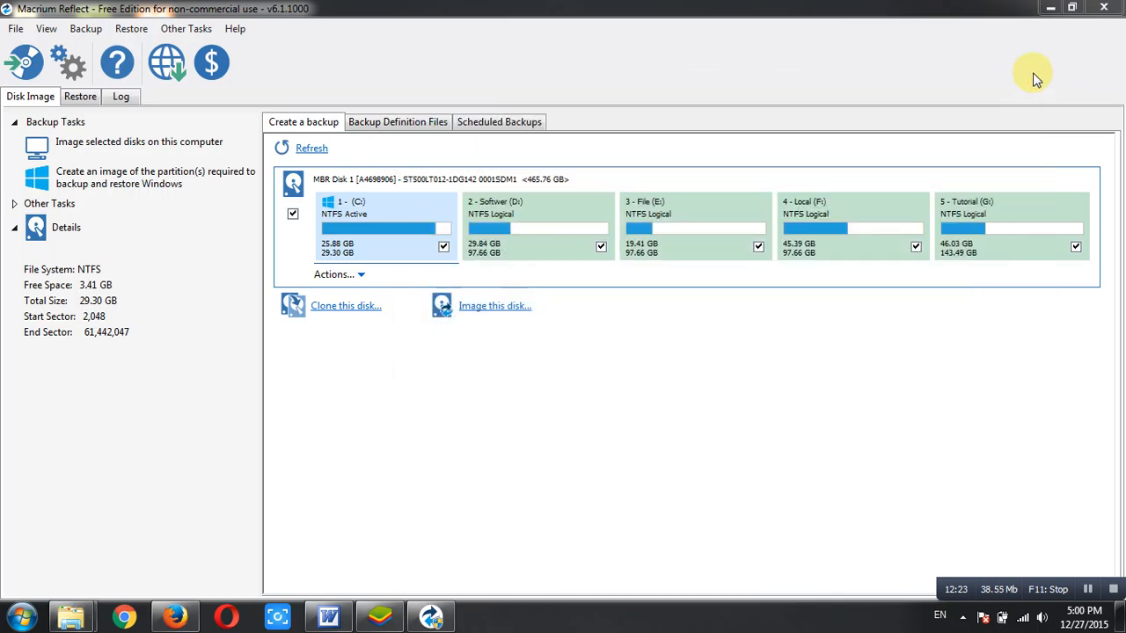
Minimize Macrium Reflect and restore the 'video tutorial show.doc' Word document
left_click(1045, 7)
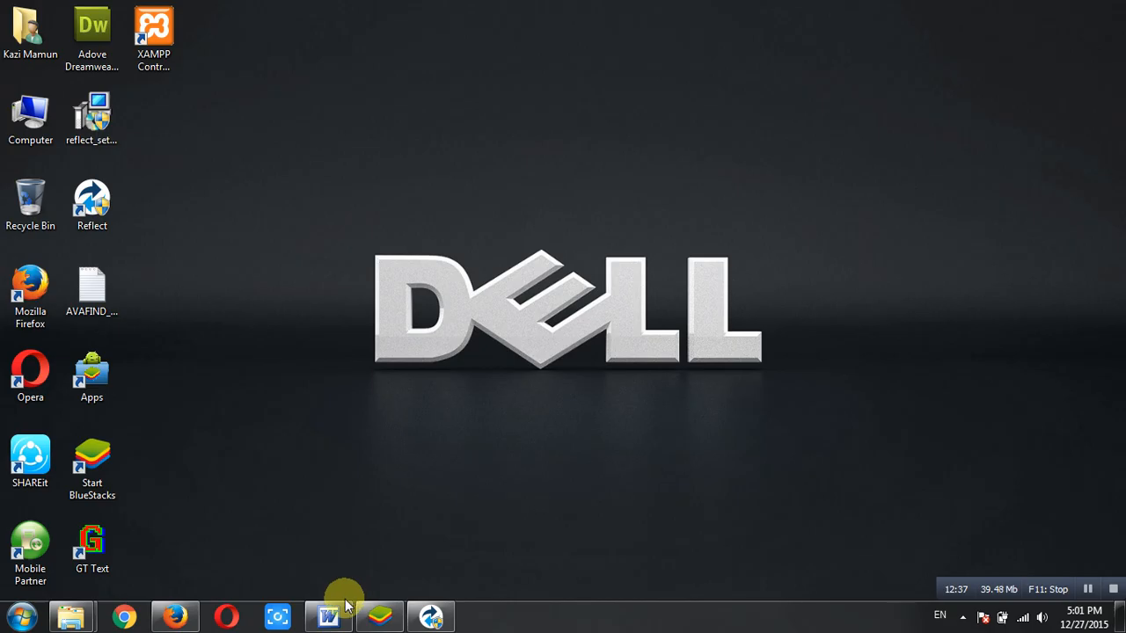
mouse_move(343, 611)
left_click(348, 566)
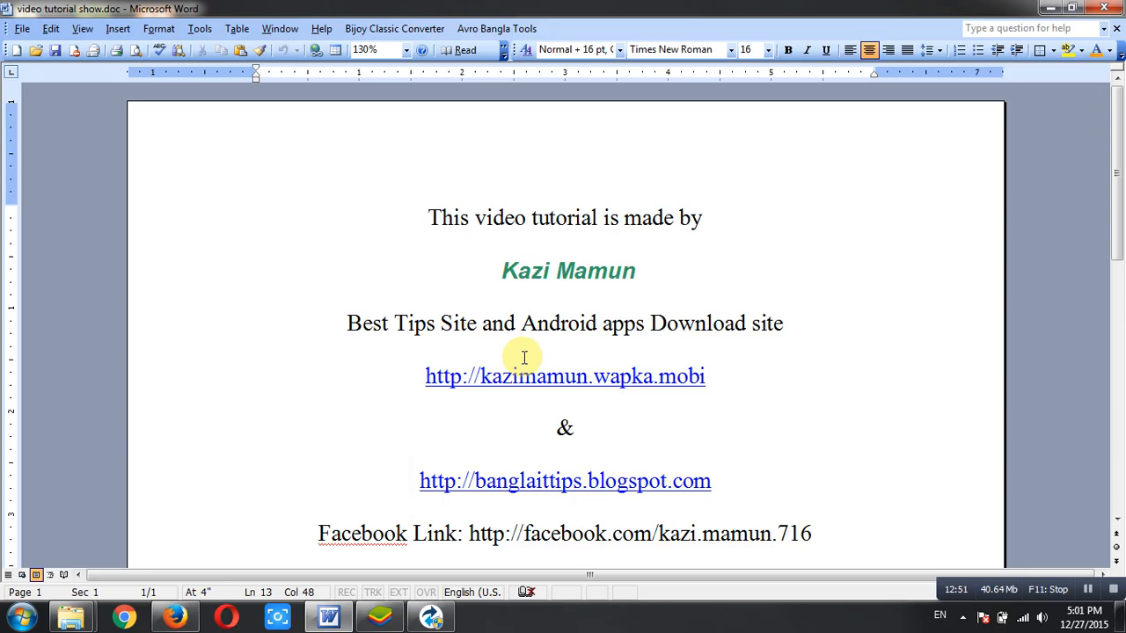
left_click(655, 323)
left_click(726, 271)
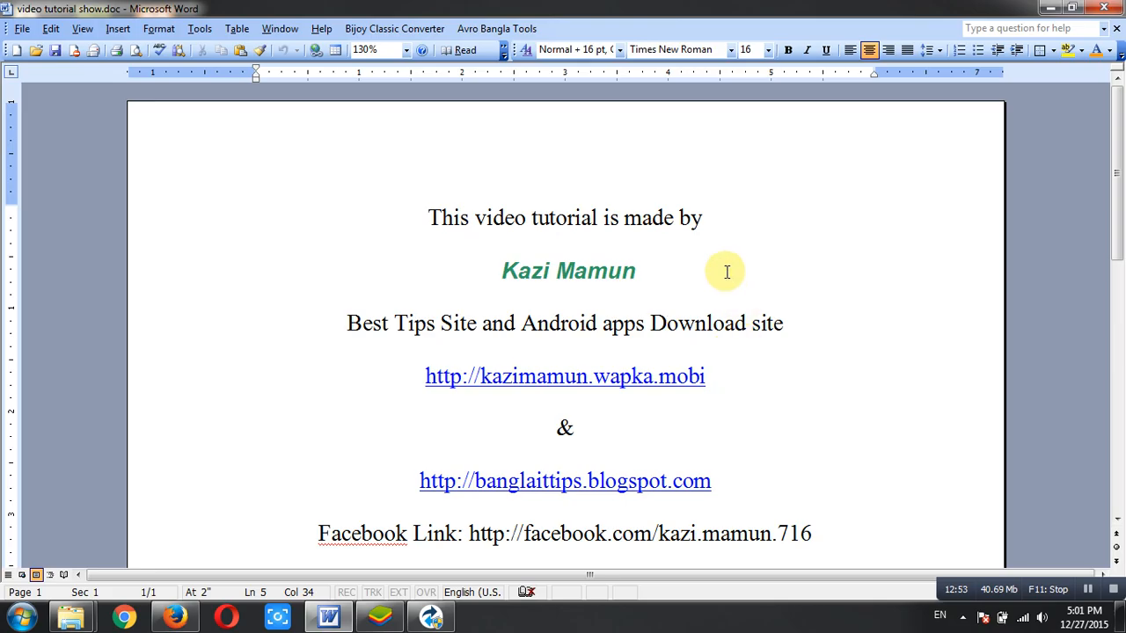